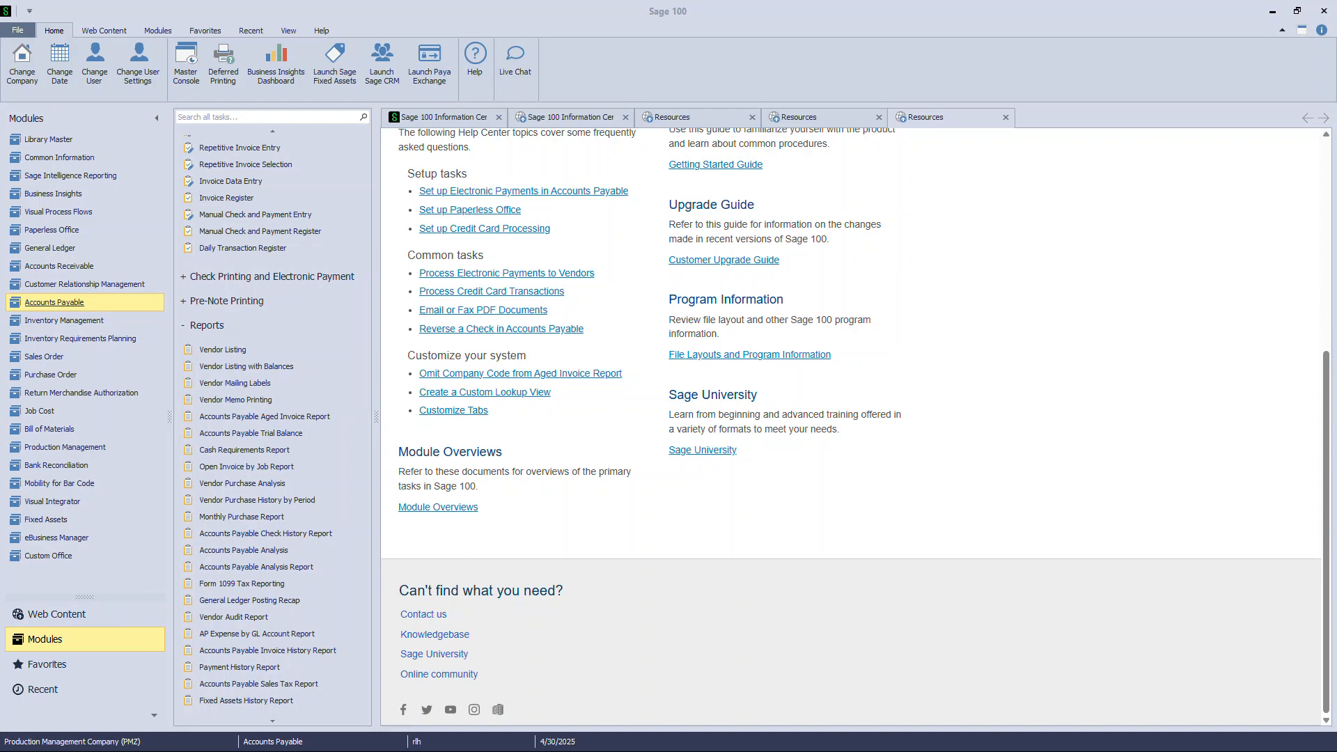
# Close two of the open Resources pages.
pyautogui.click(1005, 117)
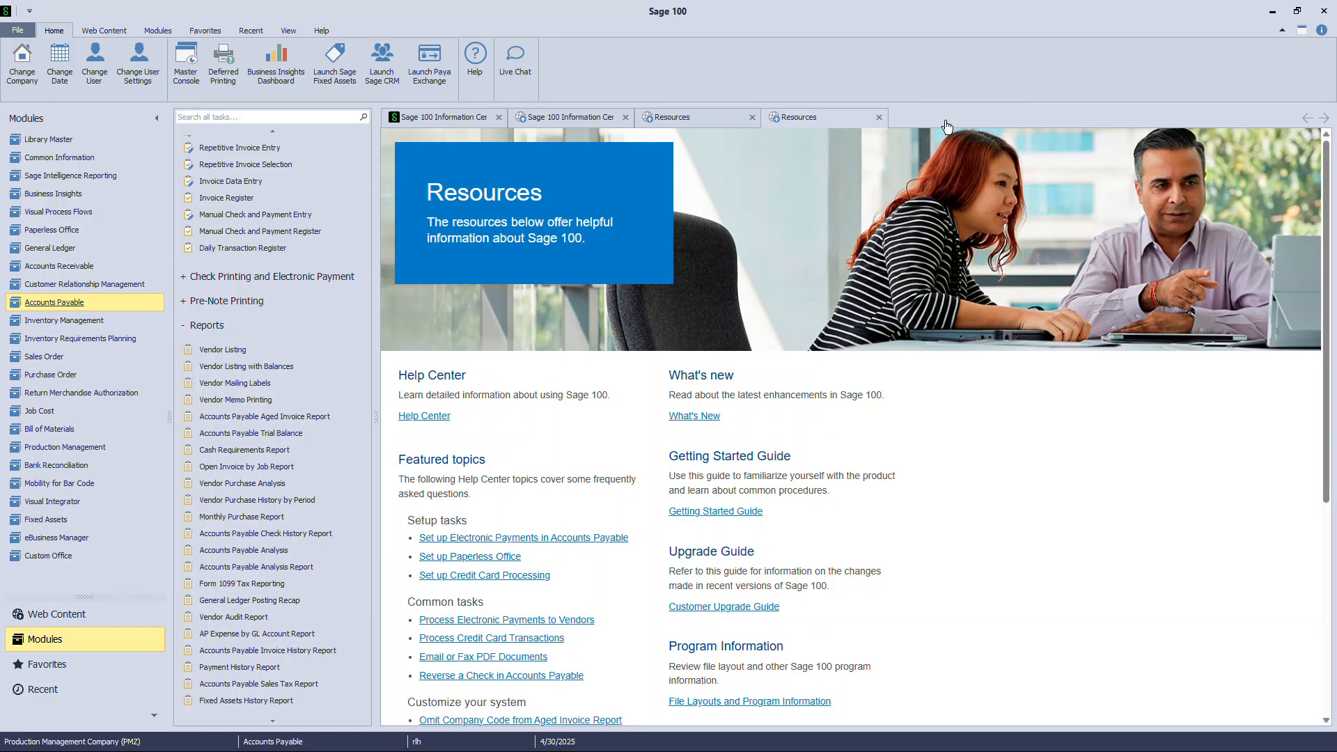
pyautogui.click(880, 118)
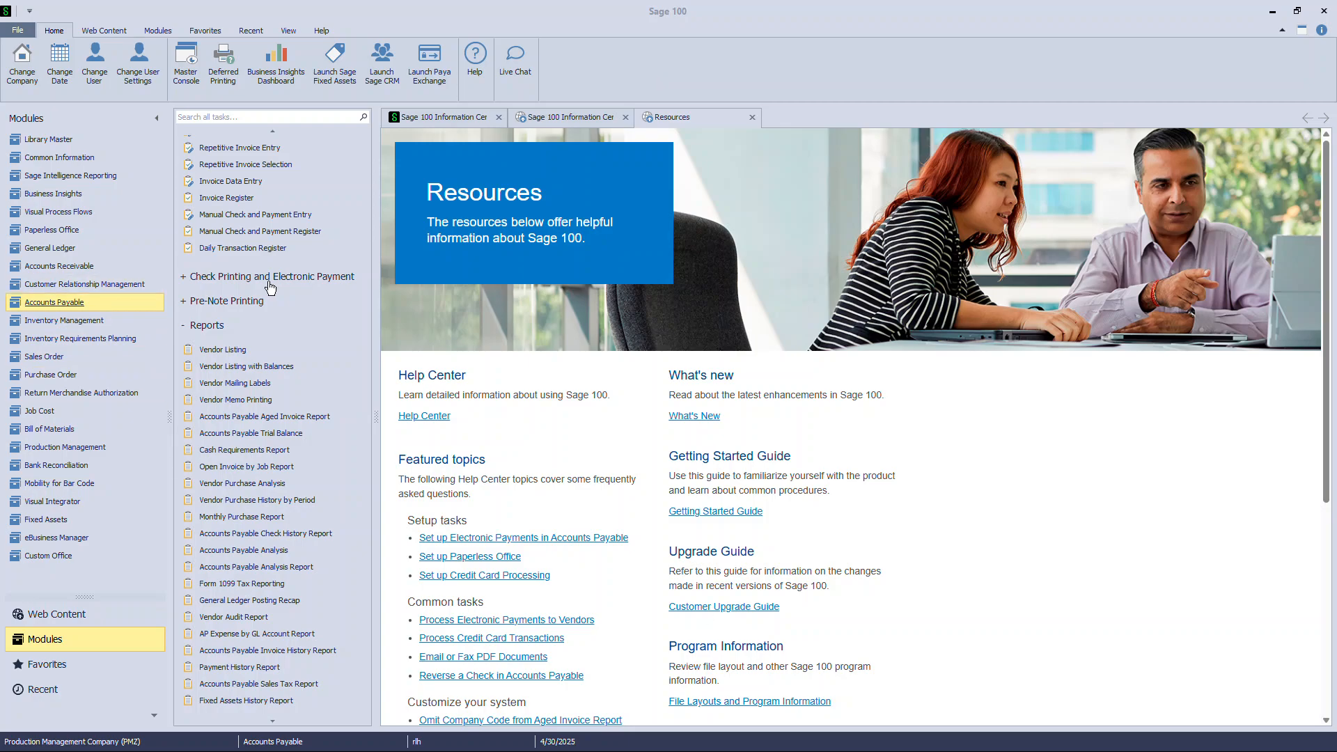
# Open the AMEX vendor record in Accounts Payable Vendor Maintenance, examine its Credit Card Vendor setting, and close the record.
pyautogui.scroll(3, 273, 286)
pyautogui.click(246, 172)
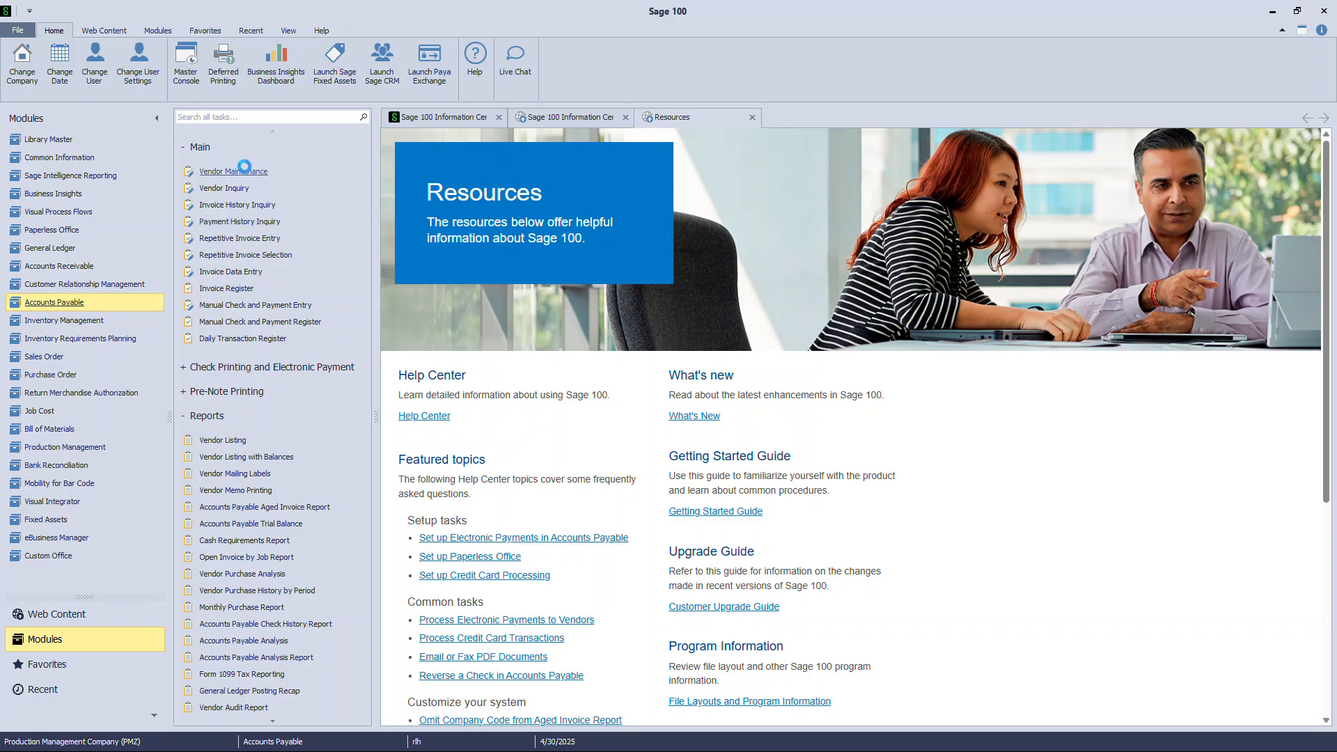
pyautogui.click(497, 149)
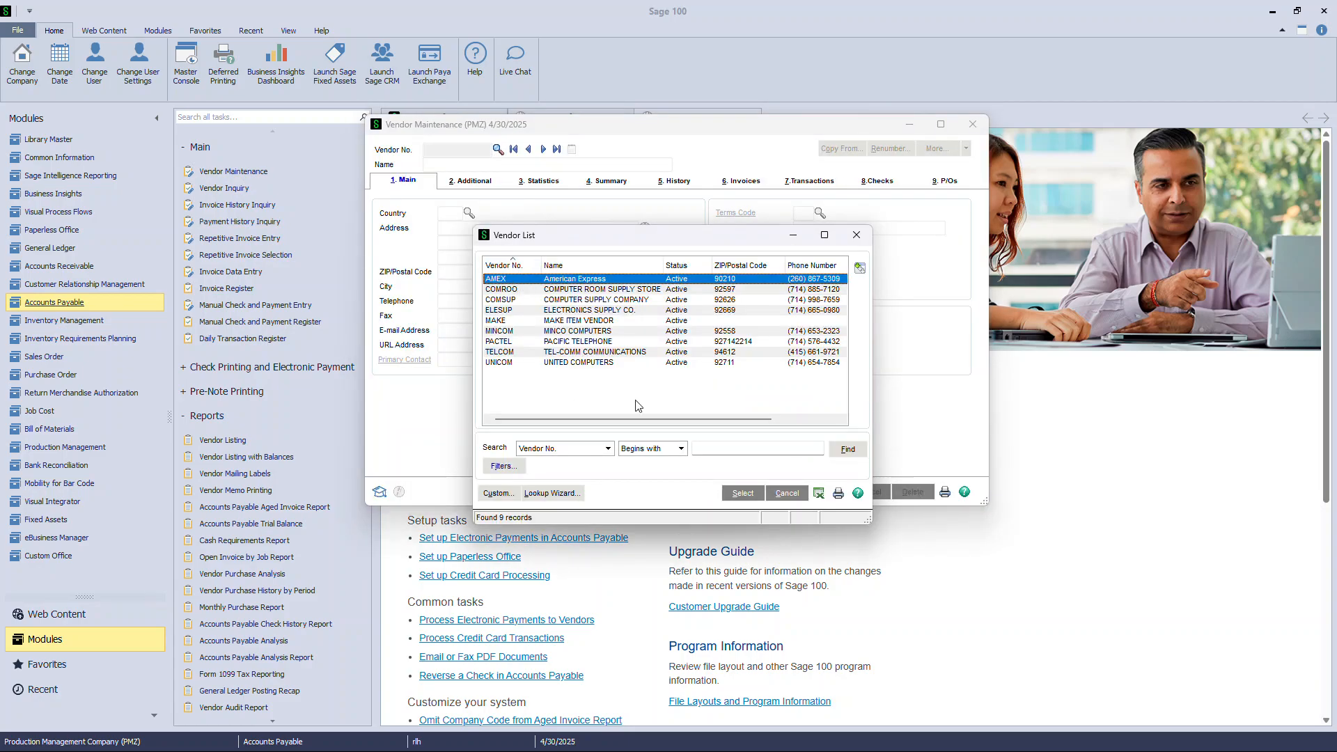
pyautogui.click(751, 495)
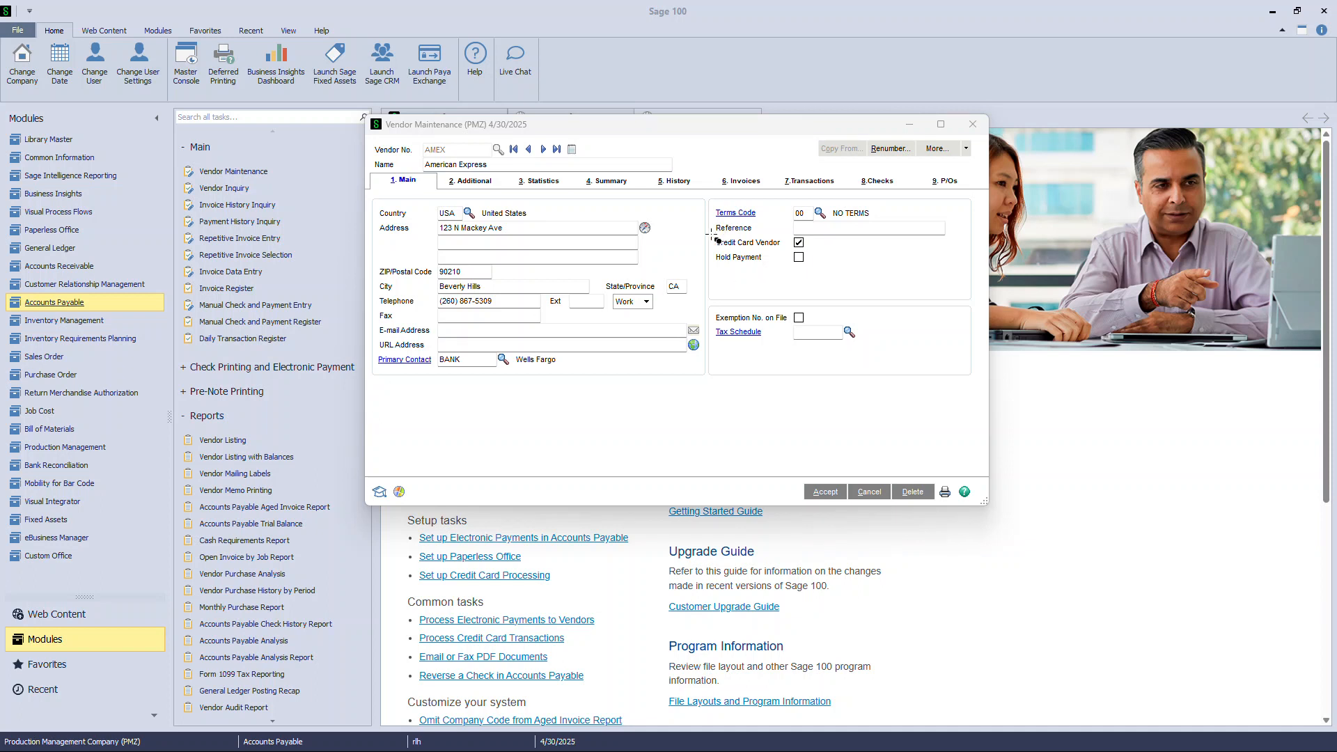
pyautogui.moveTo(712, 233); pyautogui.dragTo(818, 255)
pyautogui.click(826, 495)
pyautogui.click(973, 124)
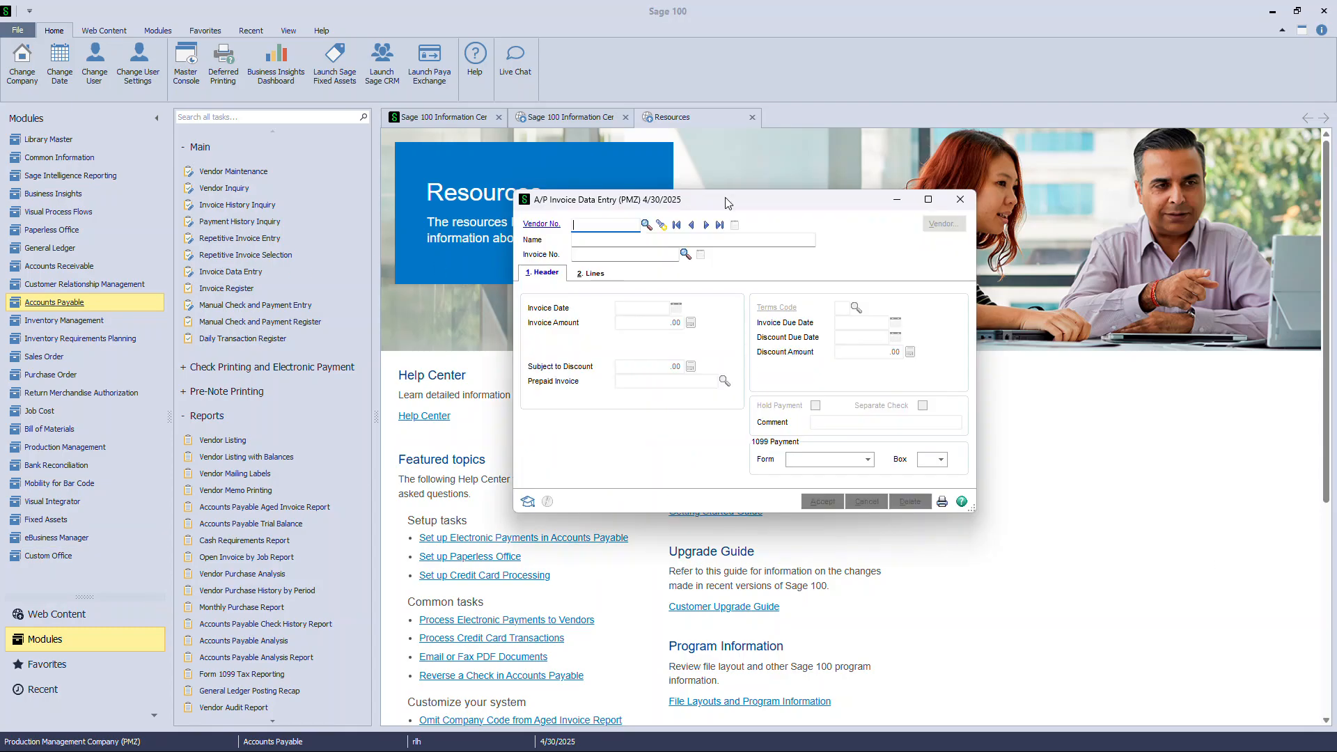
# Start A/P invoice MAY25 for vendor AMEX in Invoice Data Entry, with invoice date 5/31/2025.
pyautogui.write('AME')
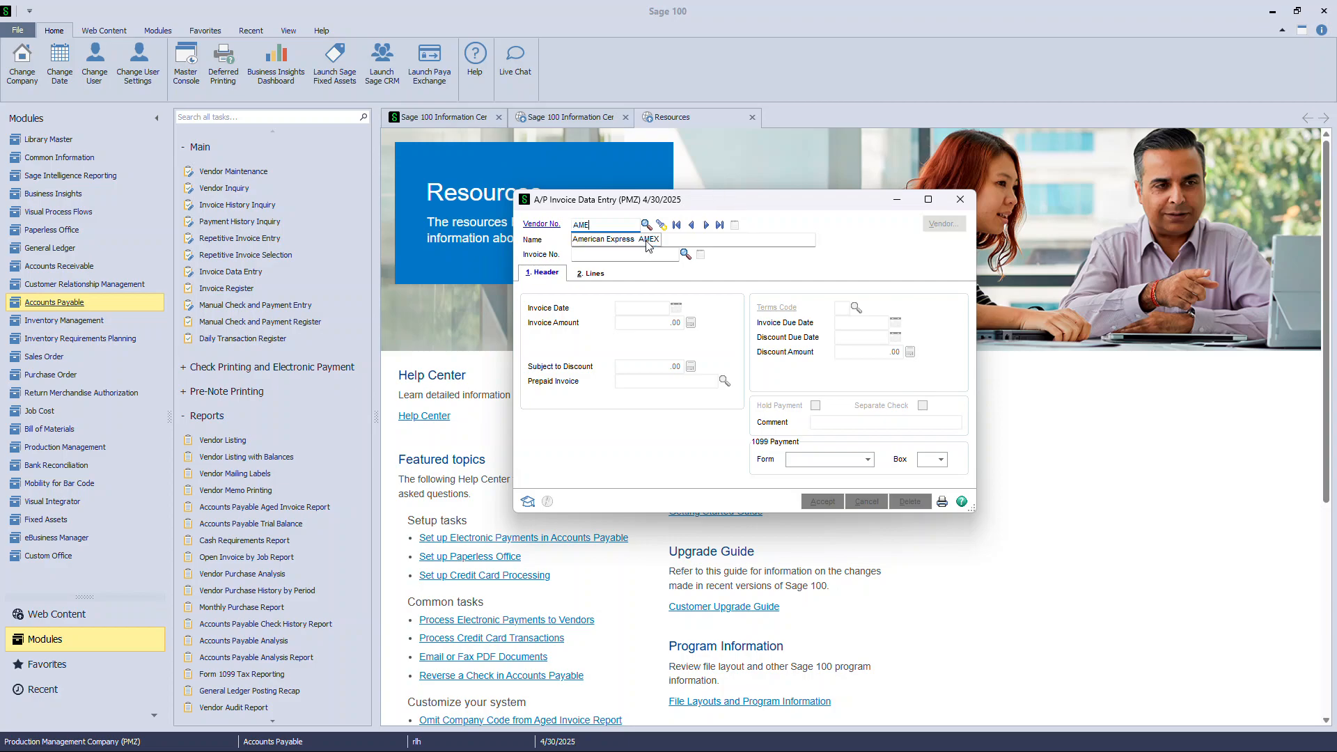
pyautogui.write('X')
pyautogui.press('Tab')
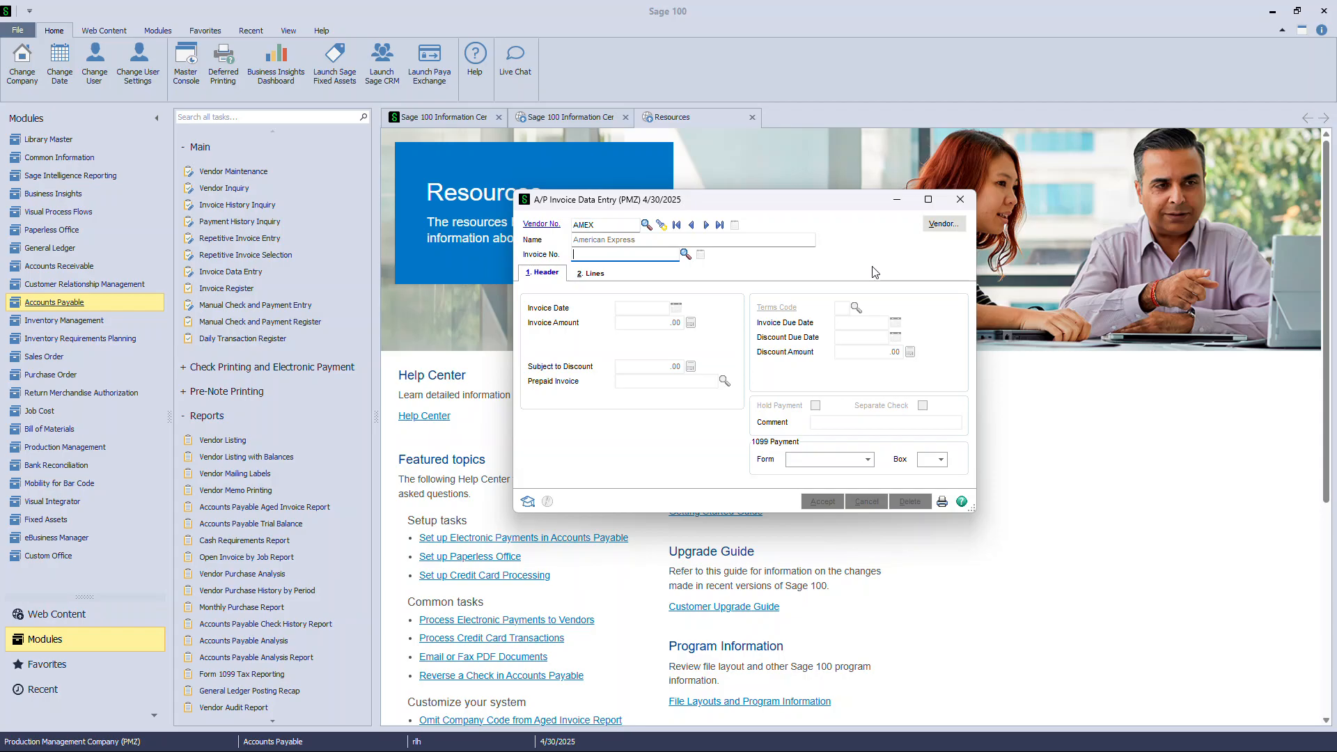
pyautogui.write('MAY25')
pyautogui.press('Return')
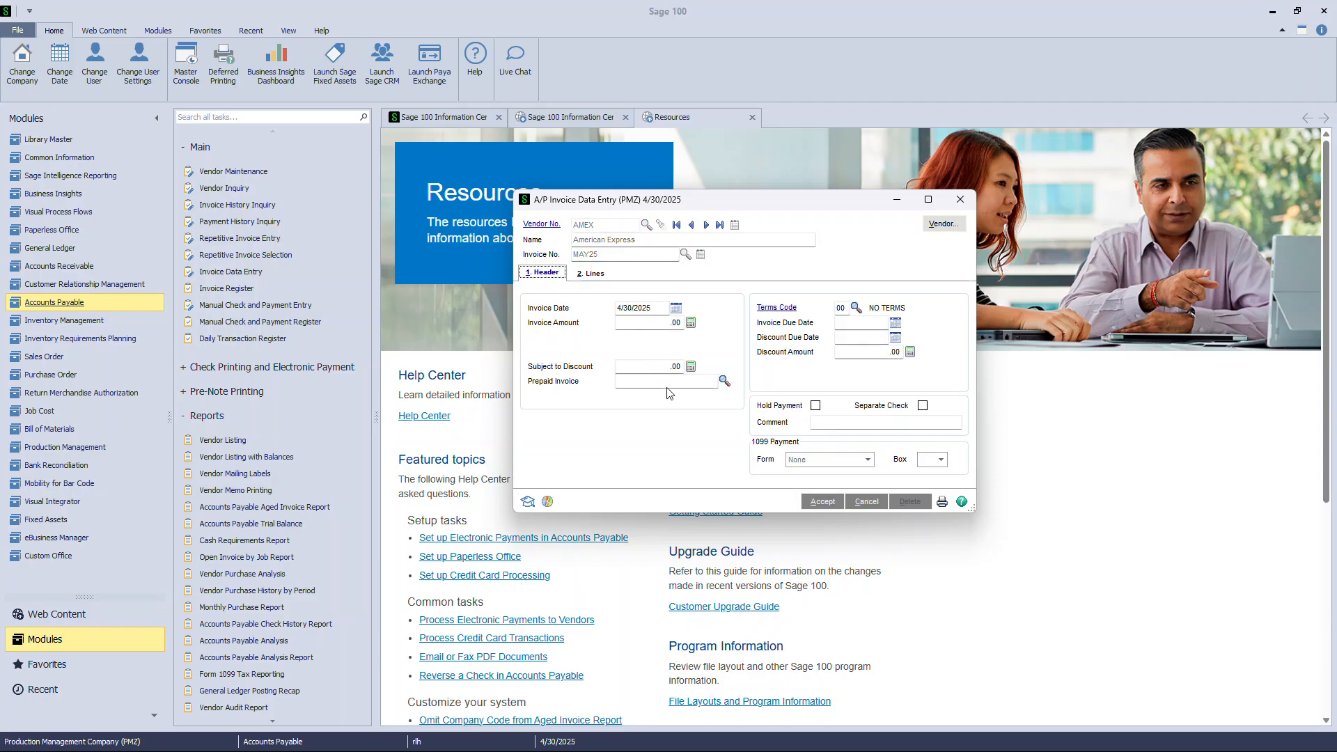
pyautogui.write('5/31')
pyautogui.press('Tab')
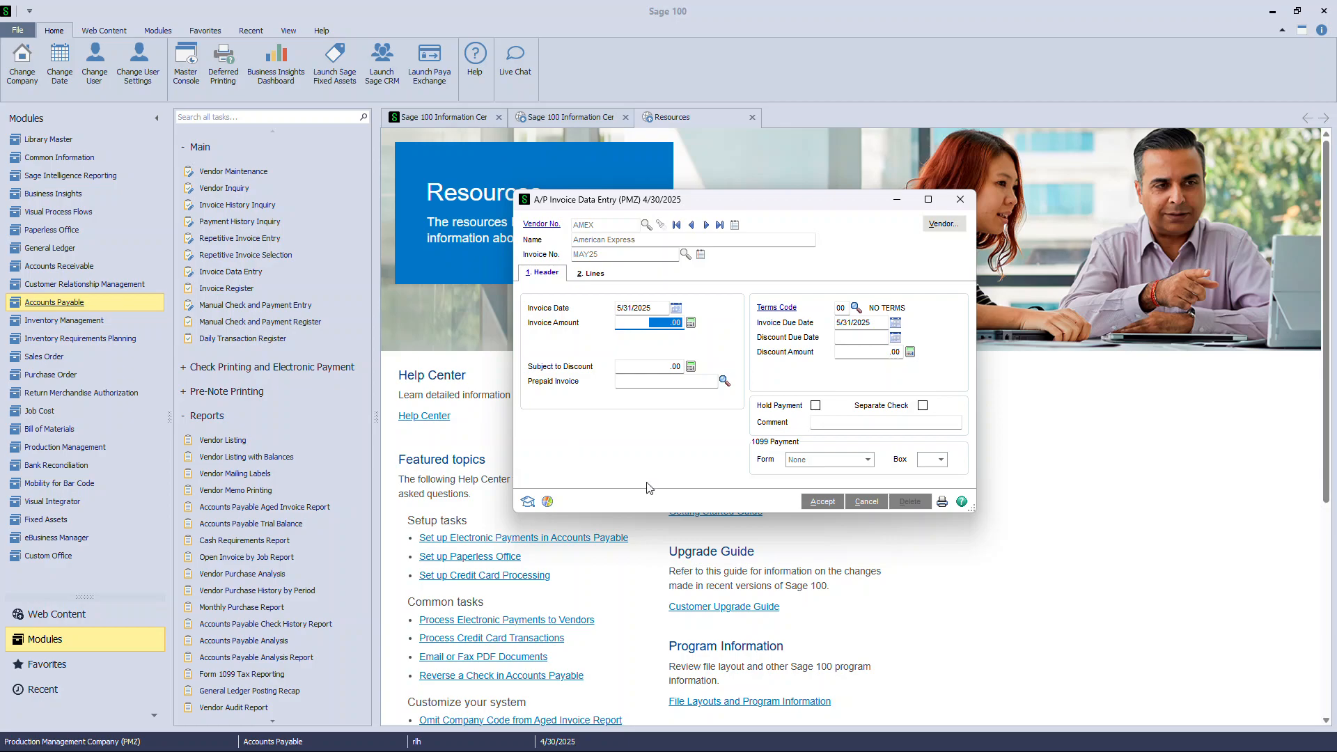
# Add a Purchase Vendor Transfer of COMROO's invoice 0971 as the first line of the AMEX invoice.
pyautogui.click(593, 275)
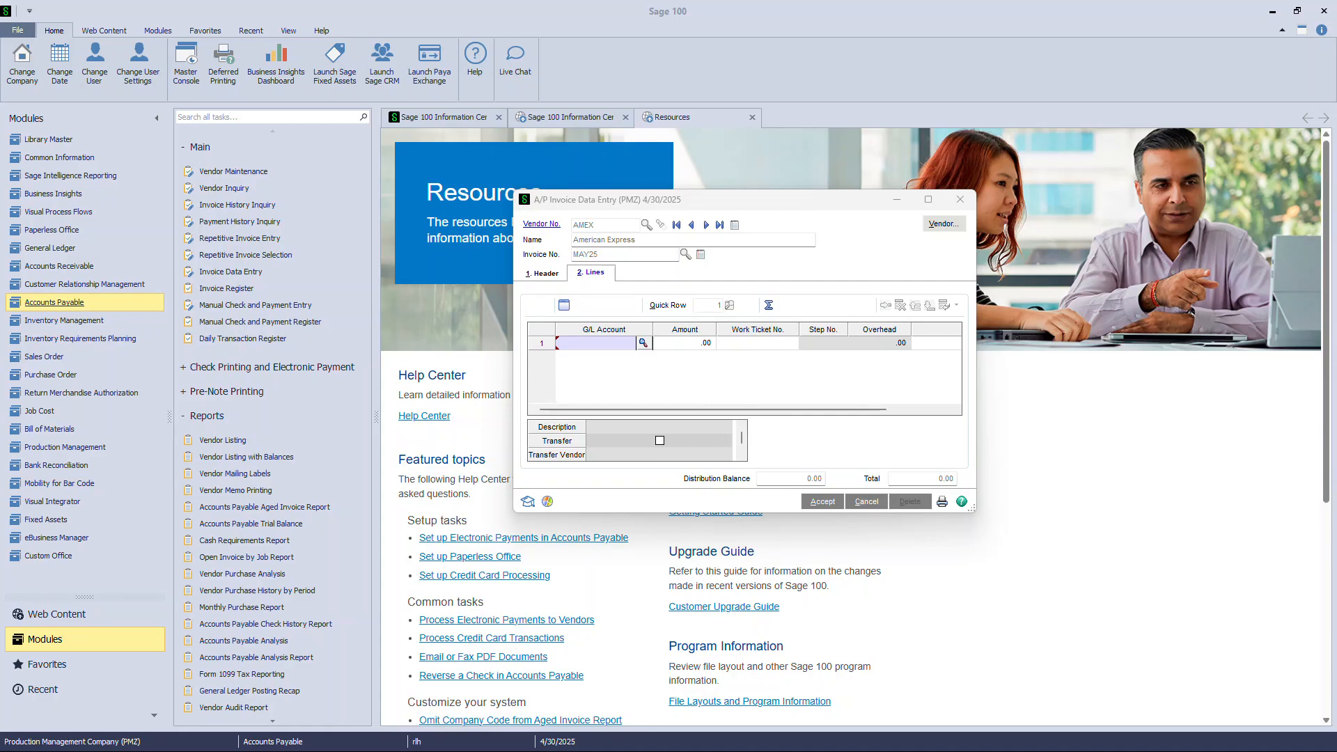
pyautogui.click(564, 306)
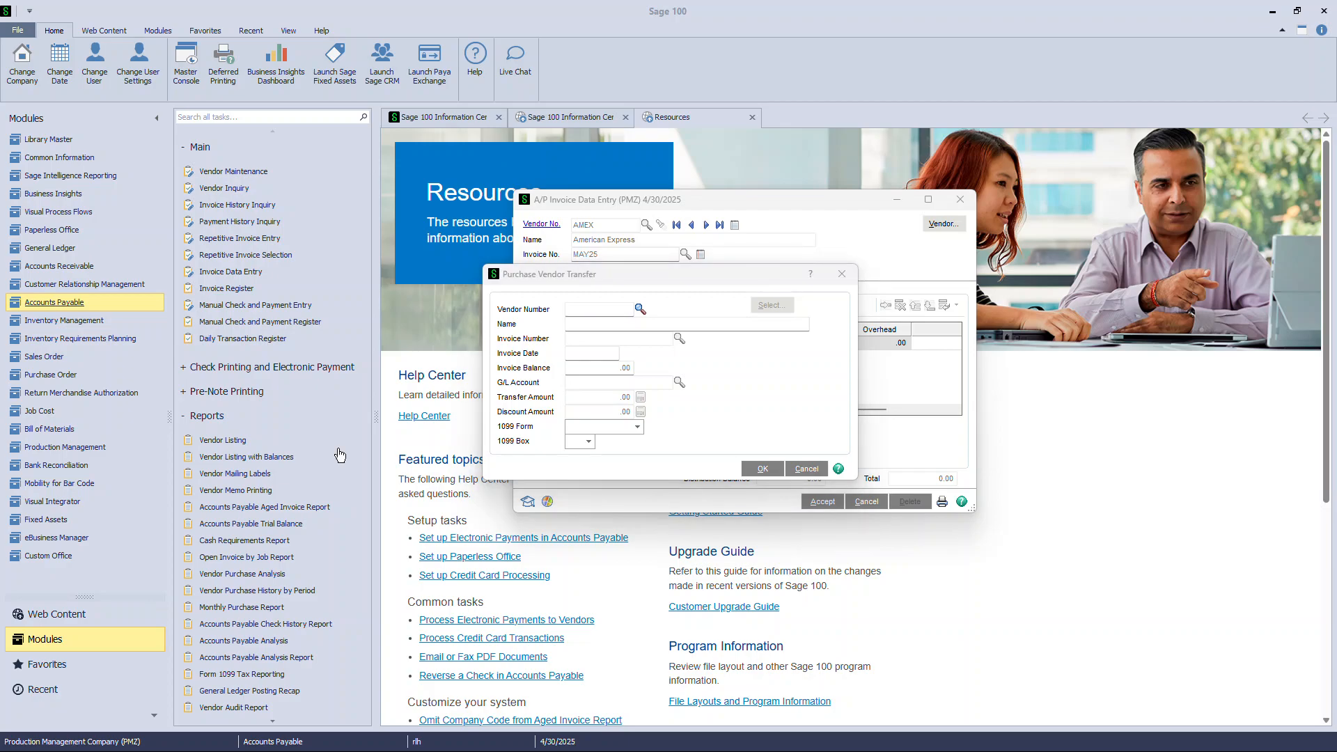
pyautogui.click(581, 308)
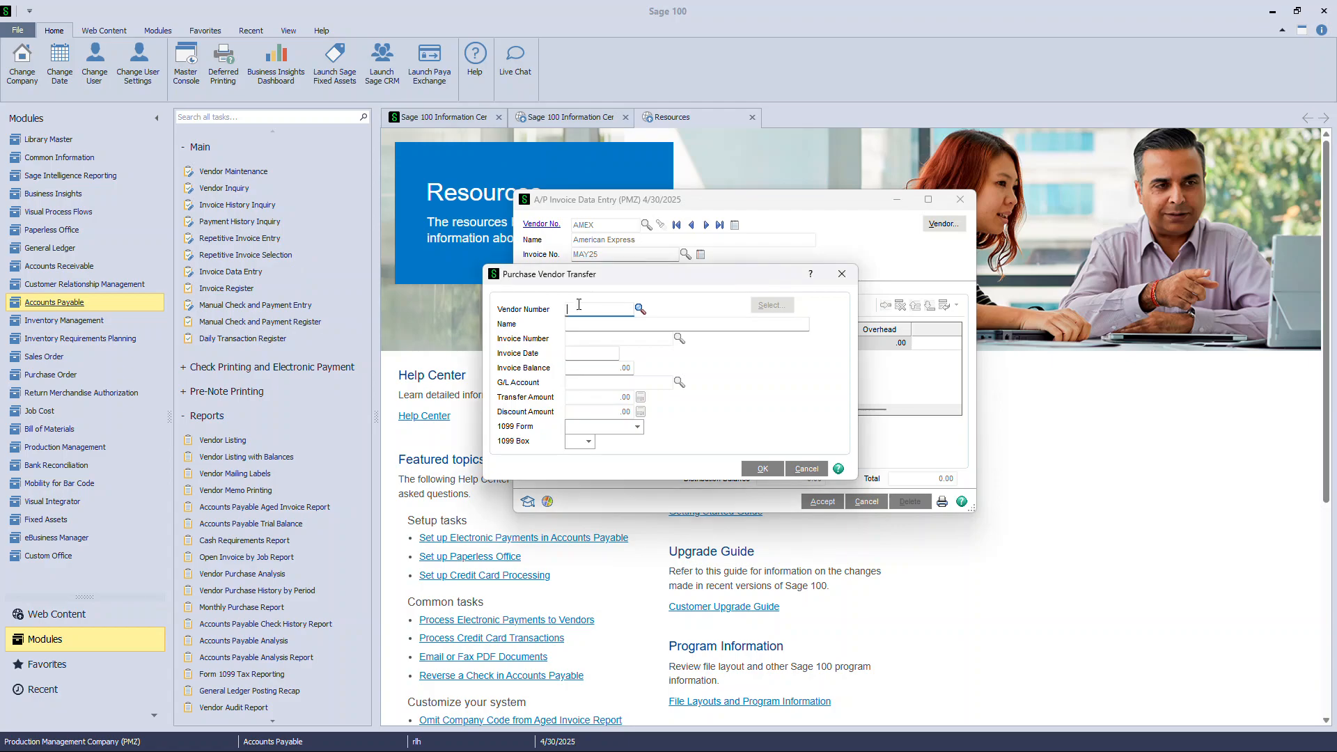
pyautogui.write('C')
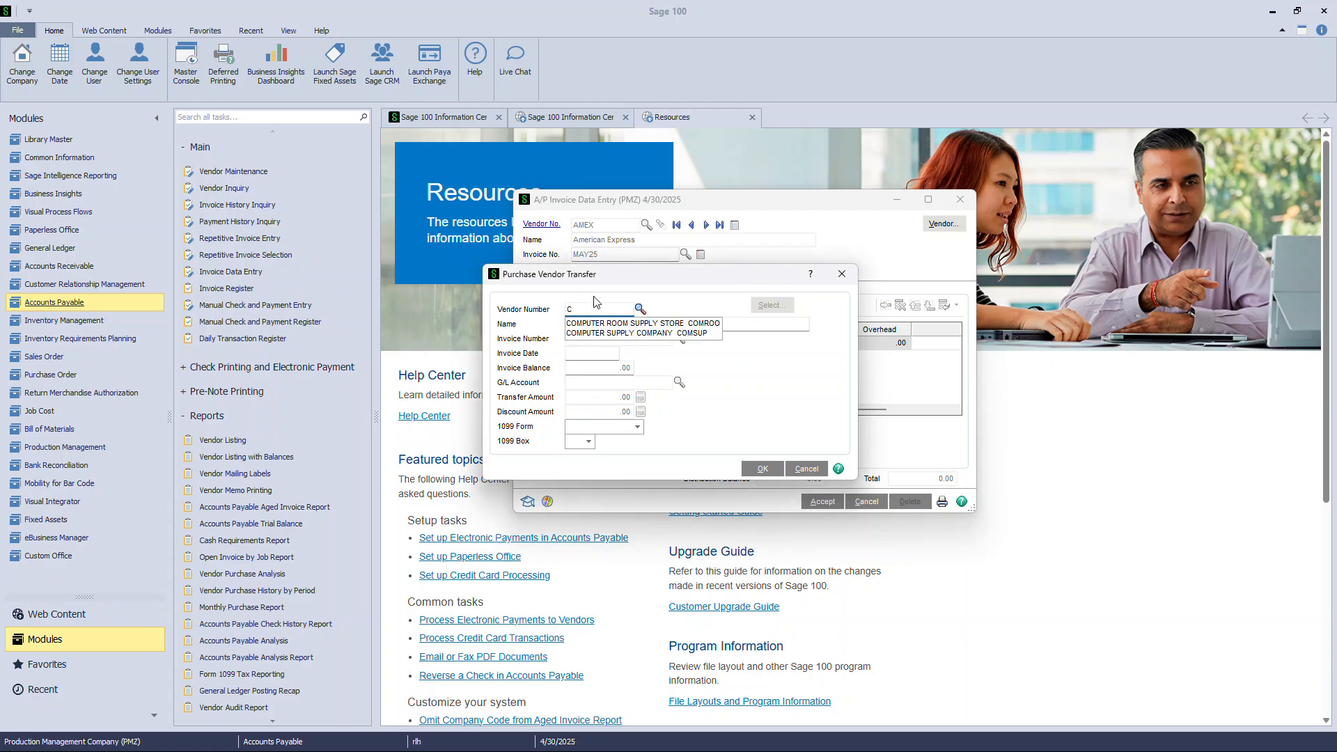
pyautogui.click(589, 323)
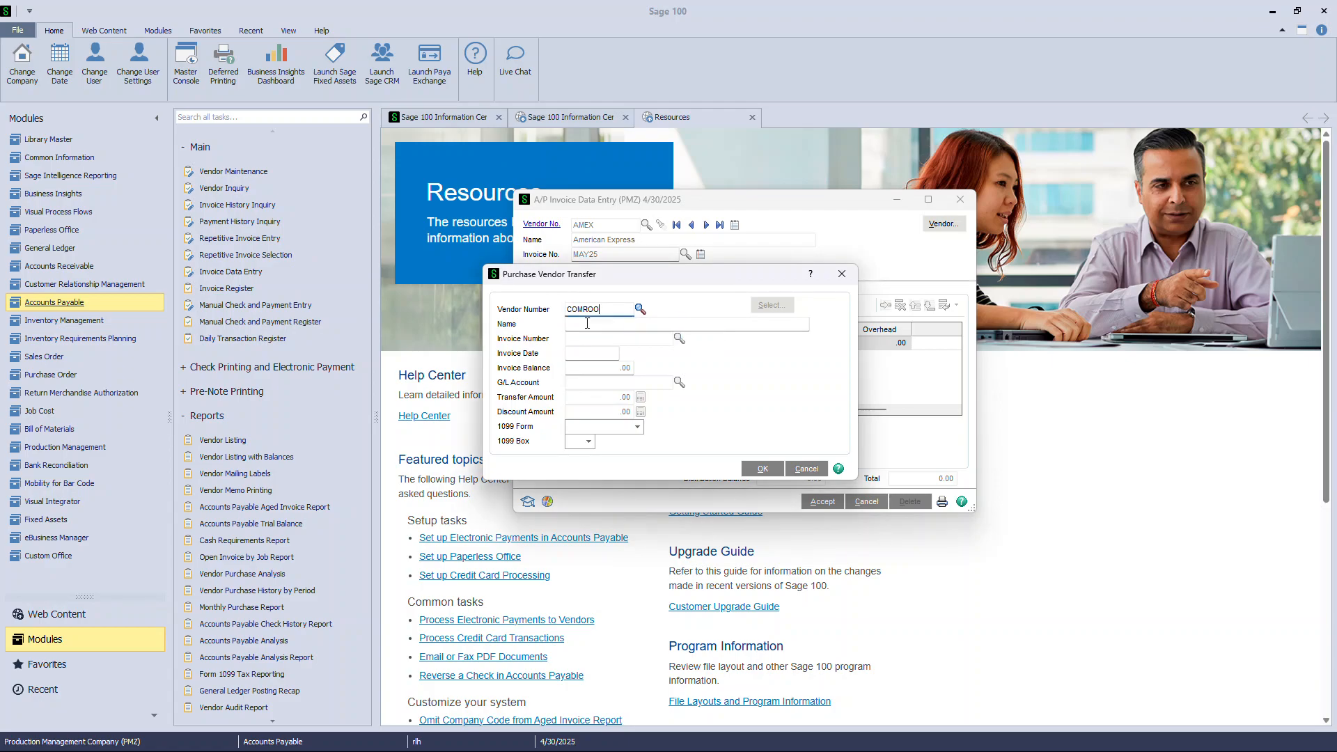
pyautogui.click(595, 339)
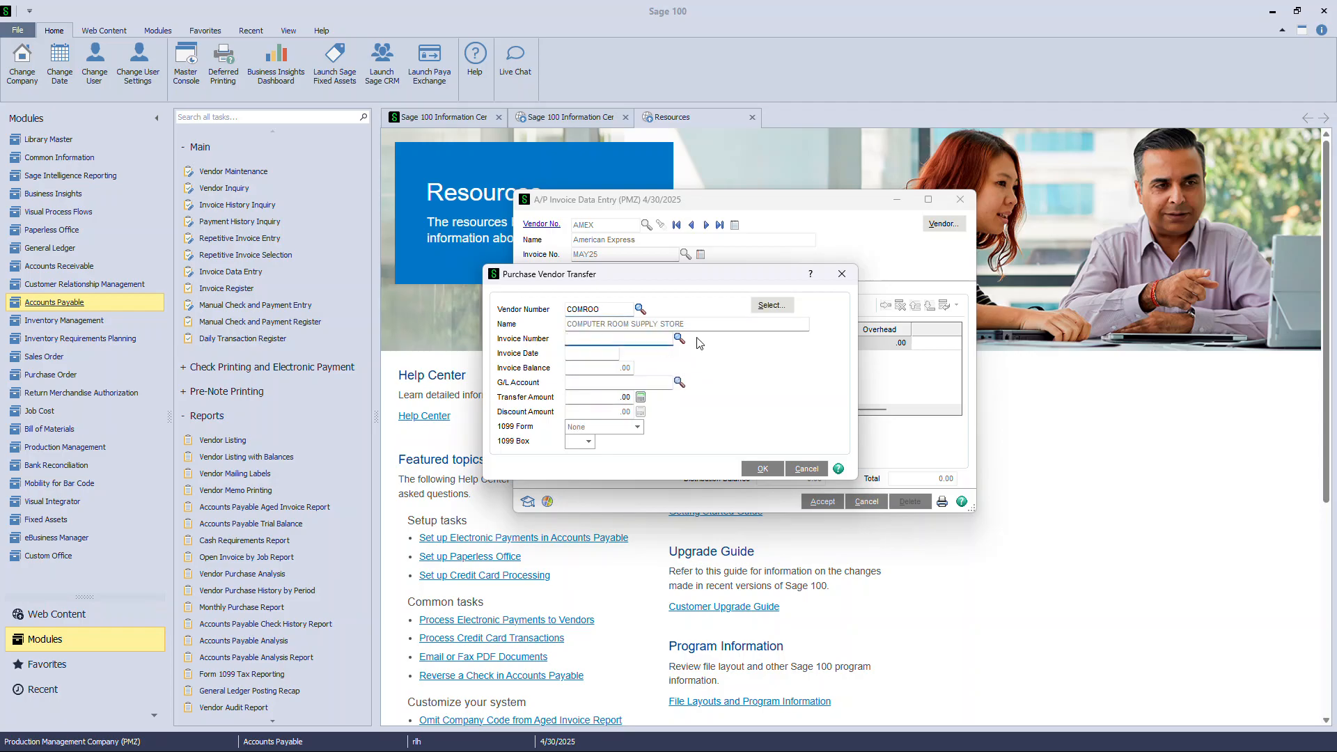
pyautogui.click(679, 339)
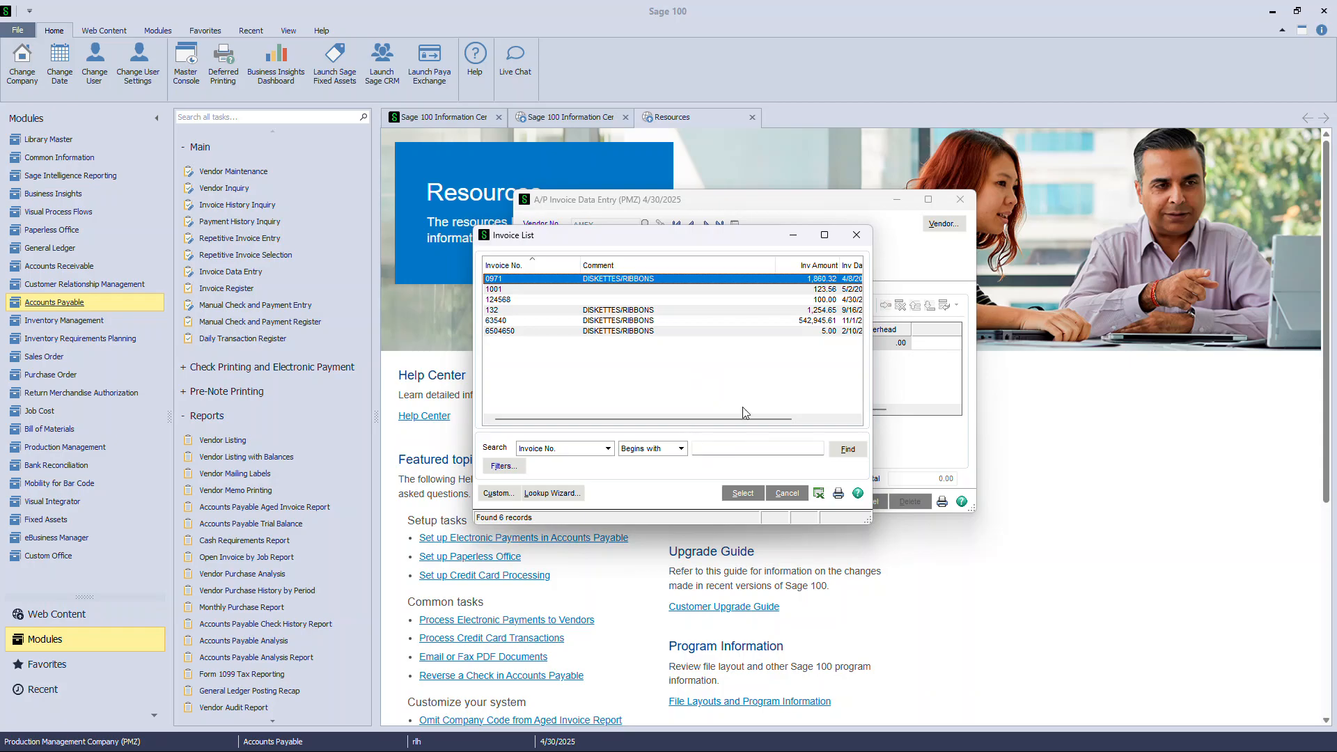
pyautogui.doubleClick(562, 280)
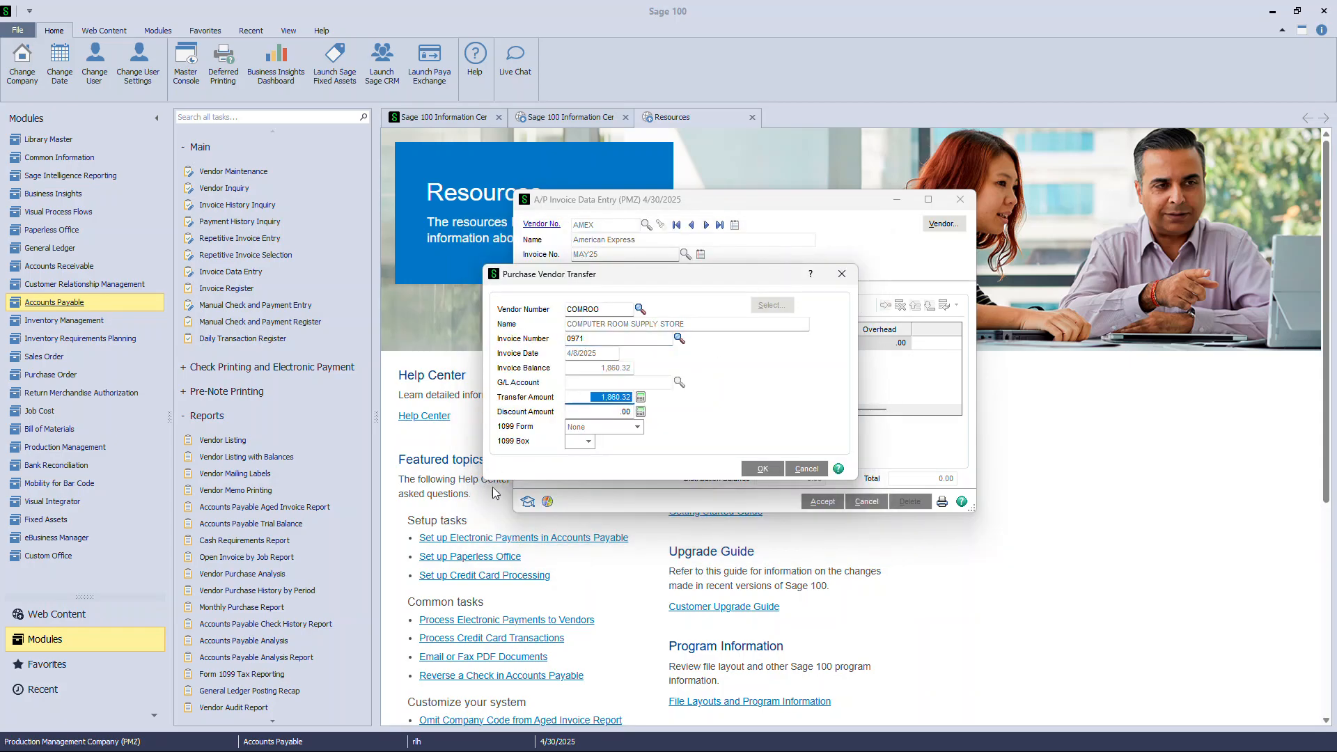
pyautogui.click(763, 469)
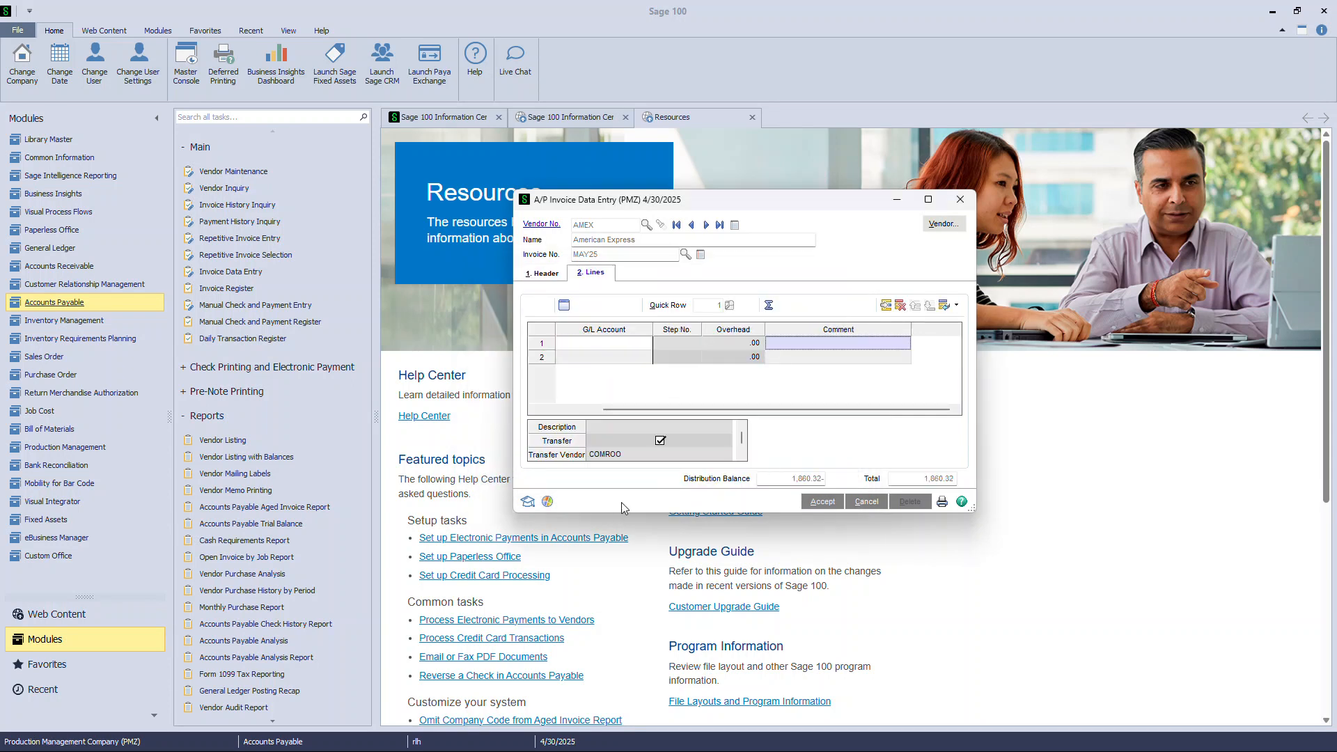
pyautogui.press('Tab')
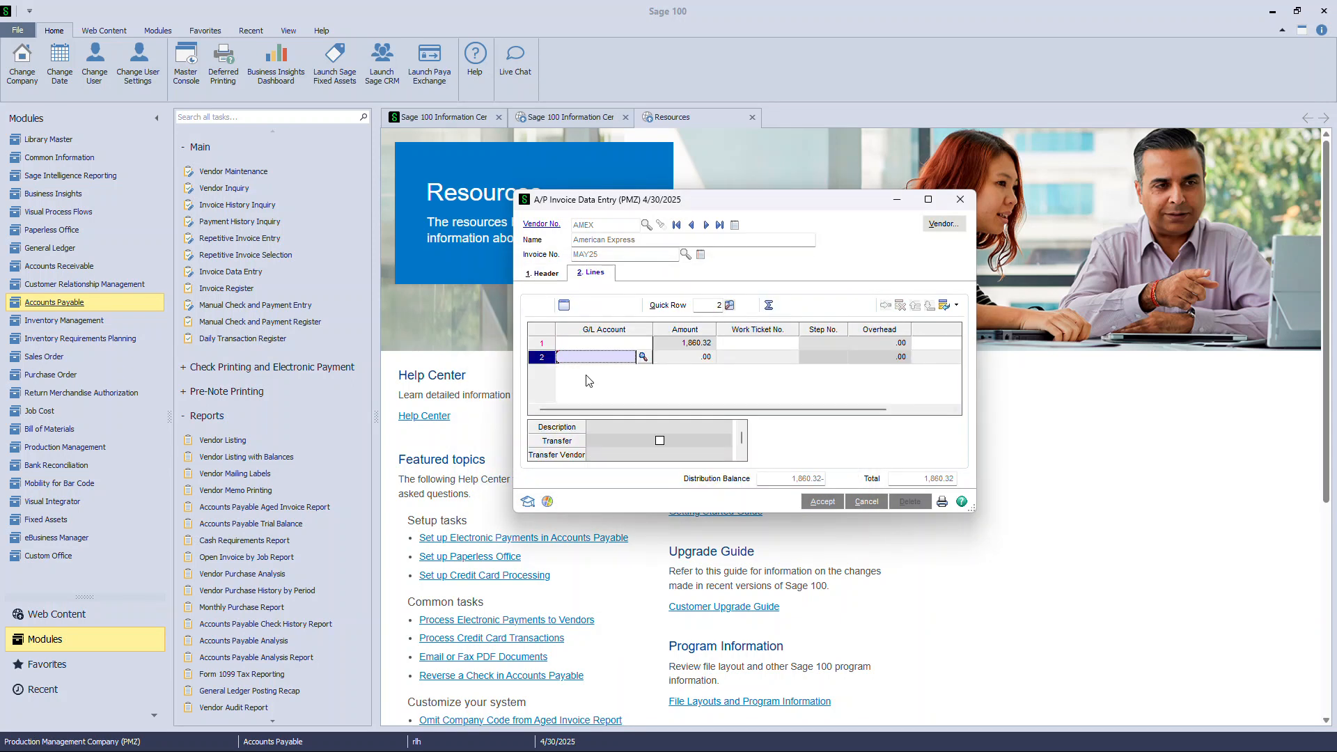
# Maximize the invoice entry window and move the Transfer Vendor, Transfer Invoice and Transfer fields into the line grid as columns.
pyautogui.click(929, 202)
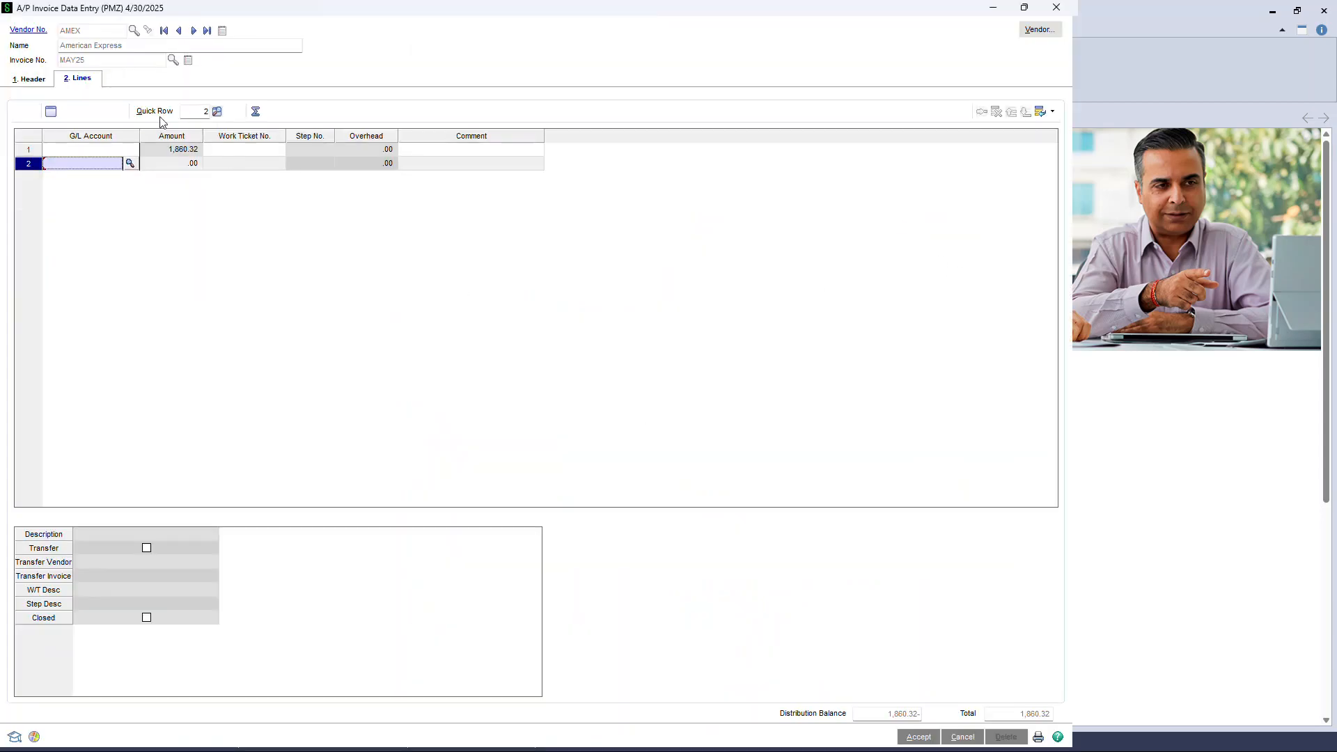
pyautogui.click(108, 149)
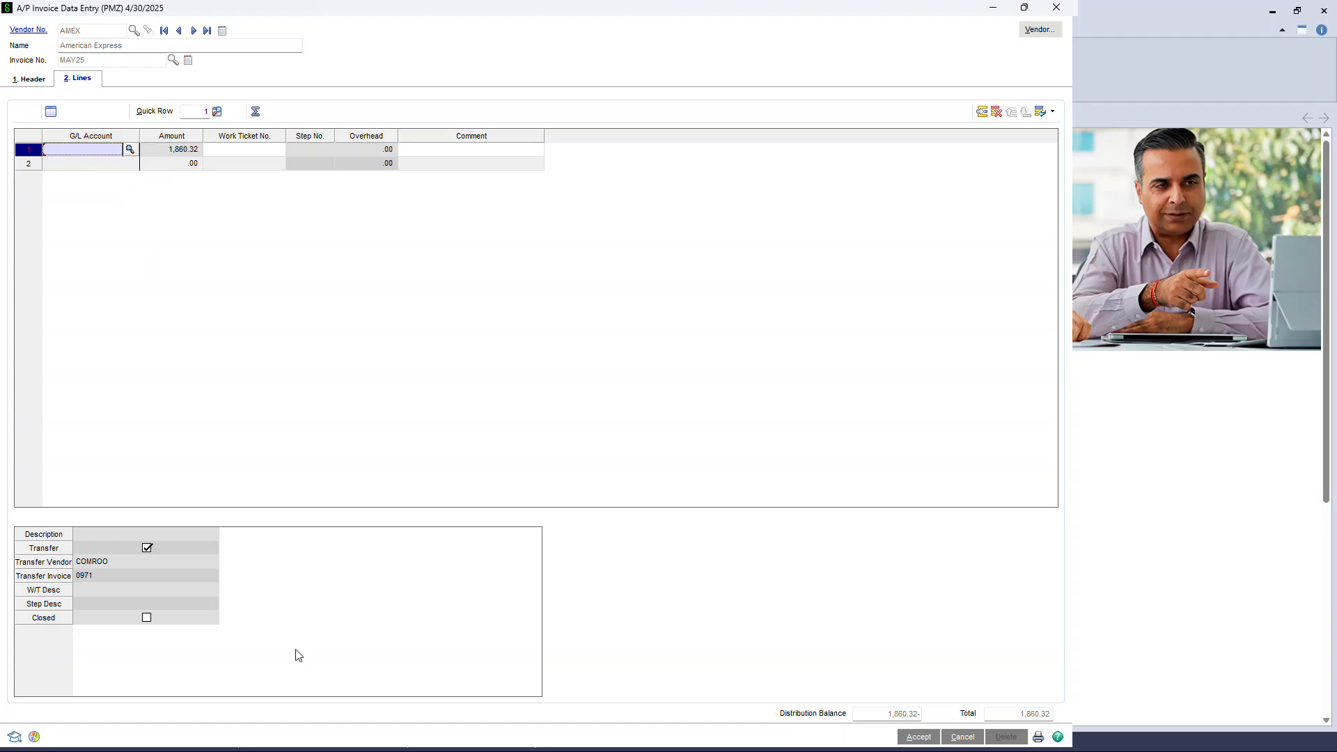
pyautogui.moveTo(51, 561); pyautogui.dragTo(546, 149)
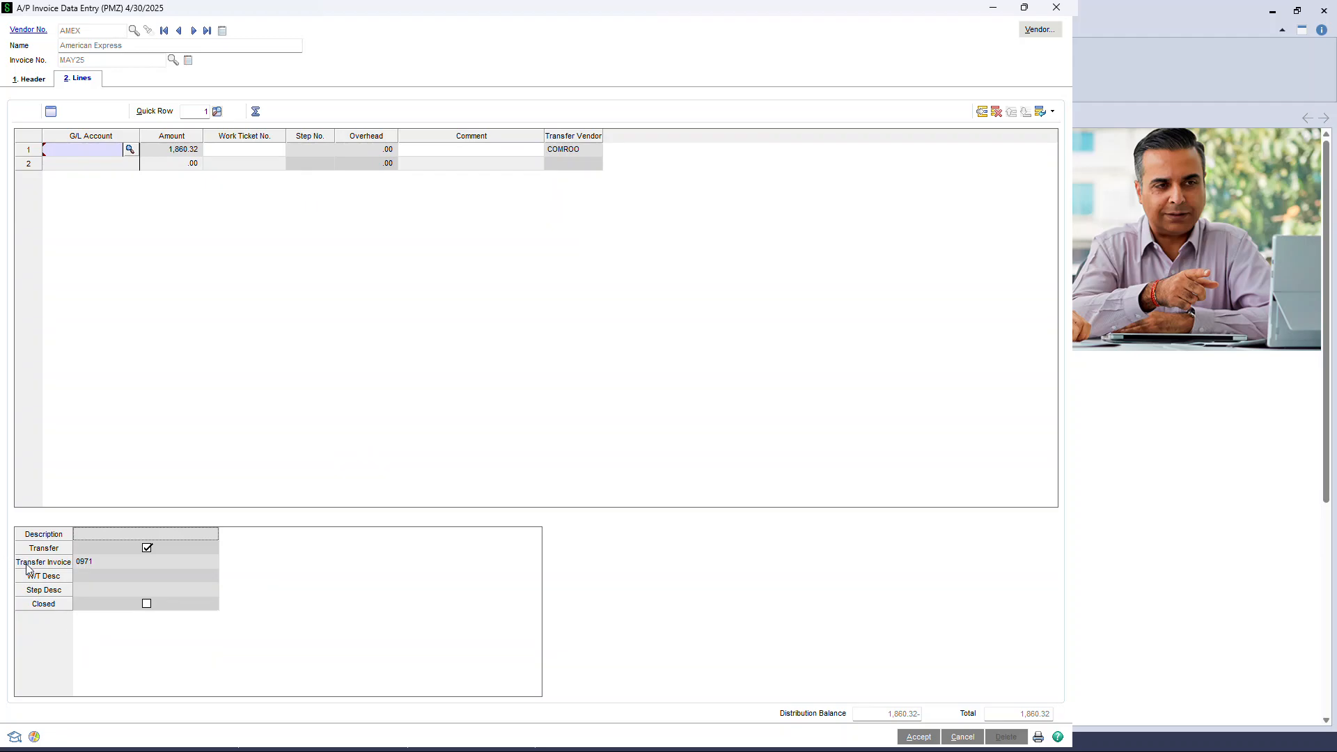
pyautogui.moveTo(35, 553); pyautogui.dragTo(490, 299)
pyautogui.moveTo(599, 171); pyautogui.dragTo(611, 159)
# Add a Purchase Vendor Transfer of COMSUP's invoice AC-002342 as the second line.
pyautogui.click(98, 165)
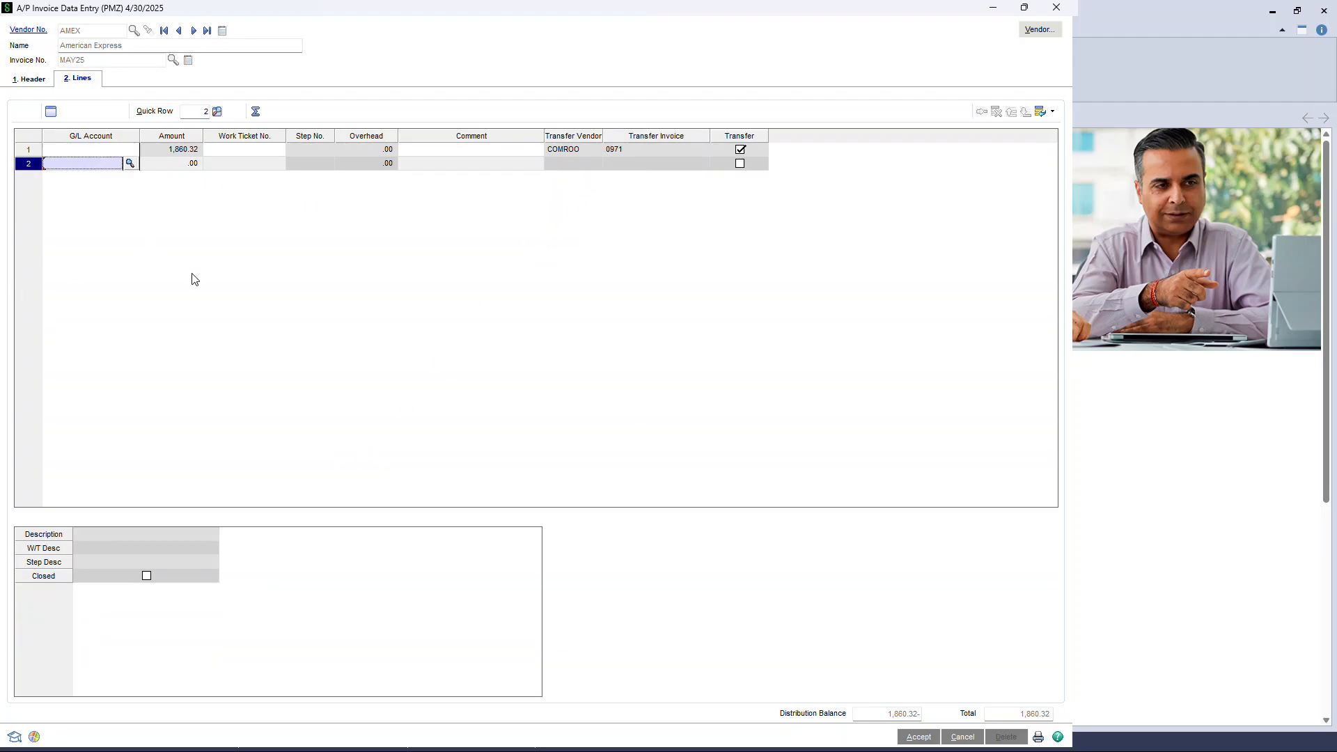
pyautogui.click(53, 113)
pyautogui.click(640, 308)
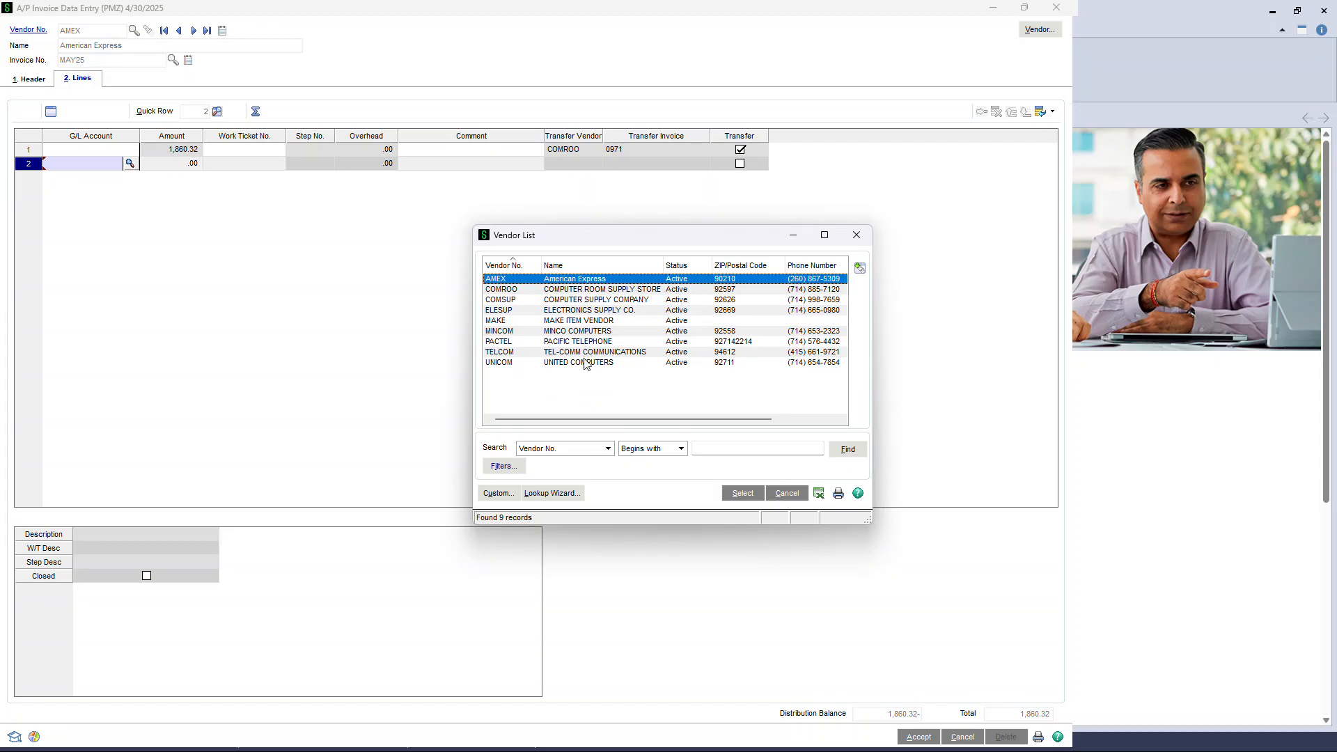
pyautogui.doubleClick(574, 301)
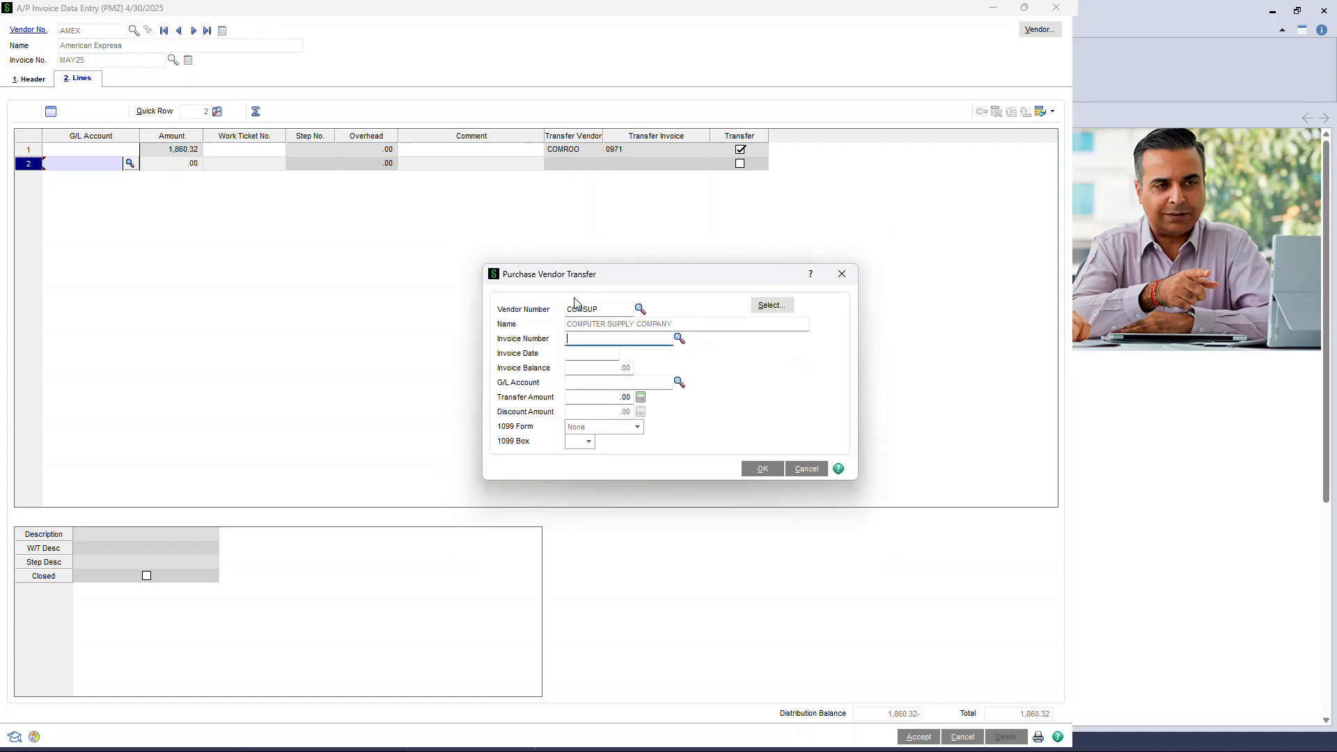
pyautogui.click(678, 339)
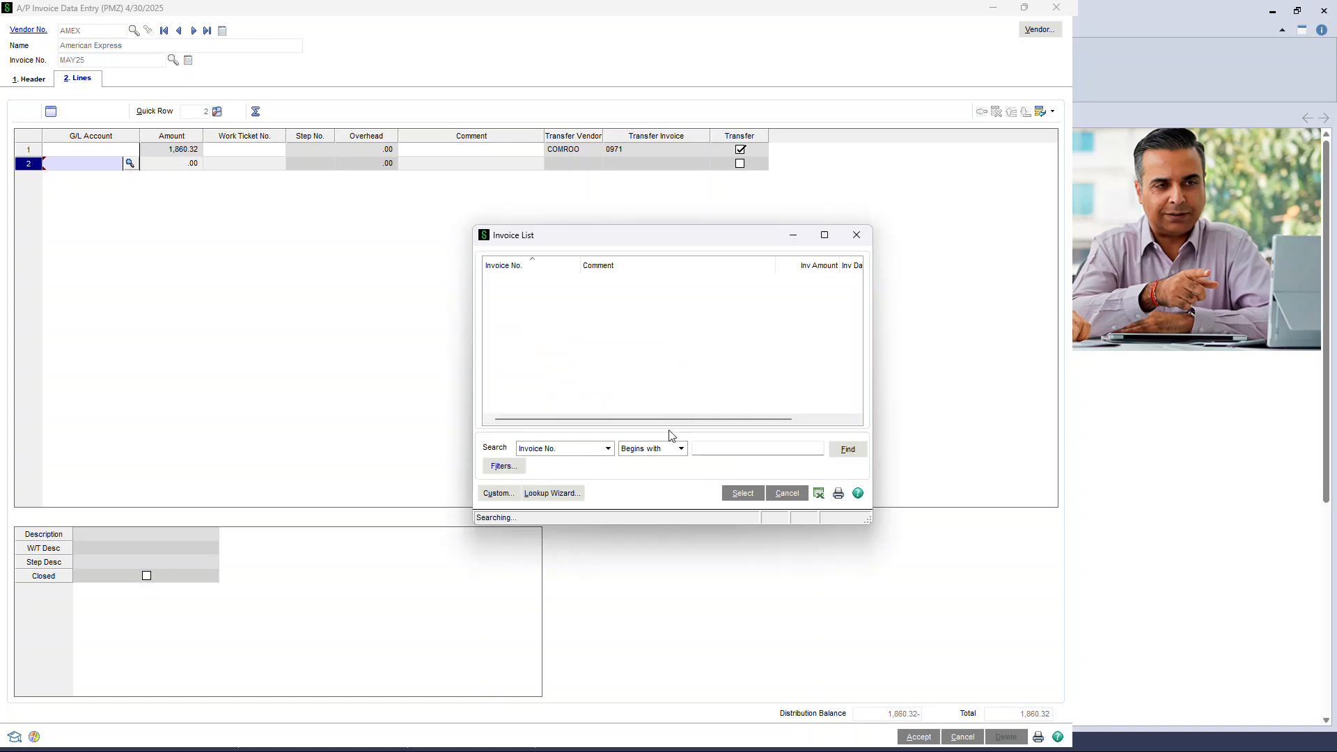
pyautogui.click(743, 493)
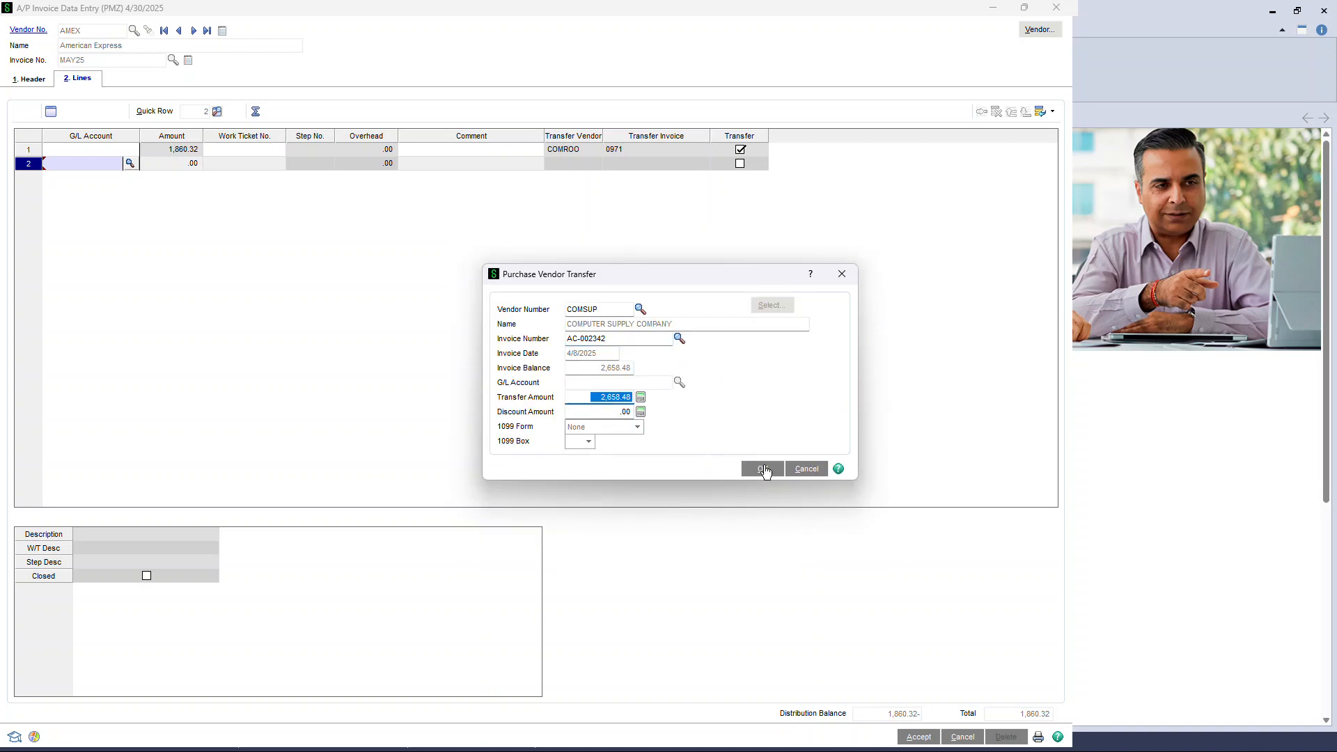
pyautogui.click(764, 470)
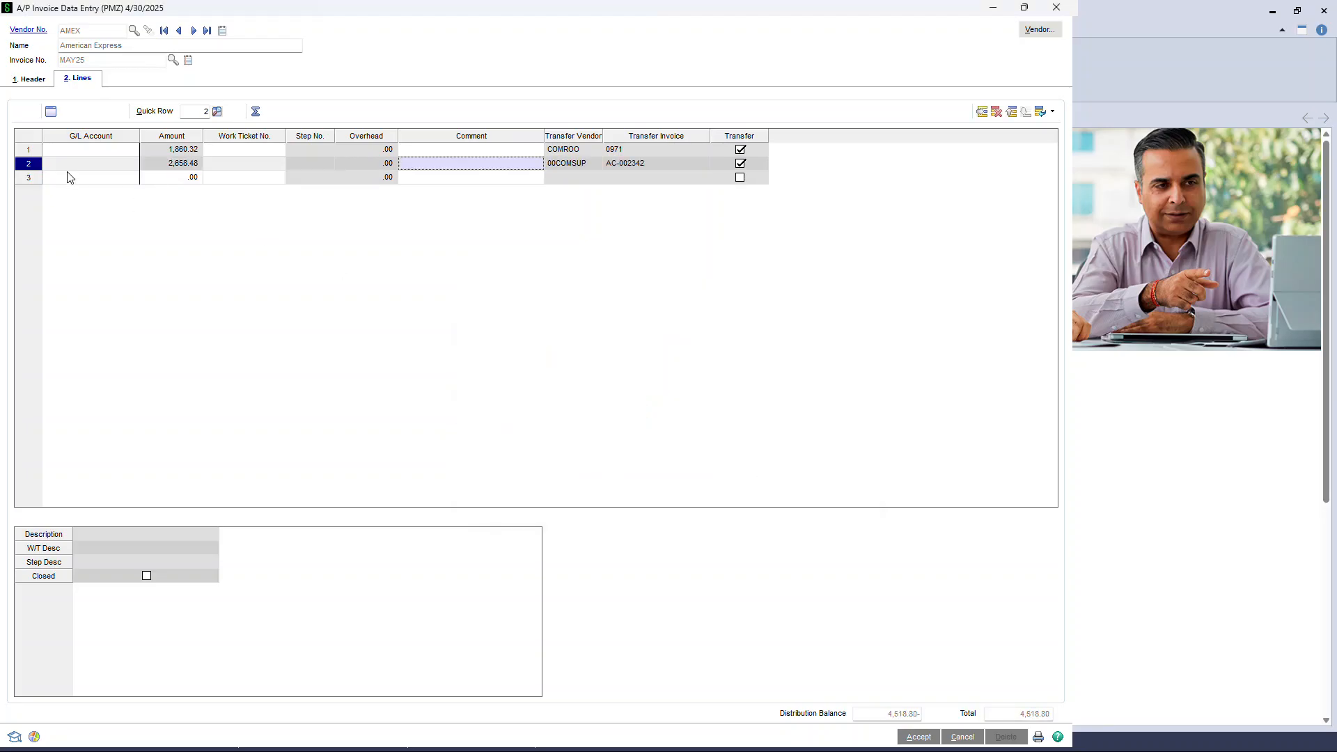
pyautogui.click(575, 167)
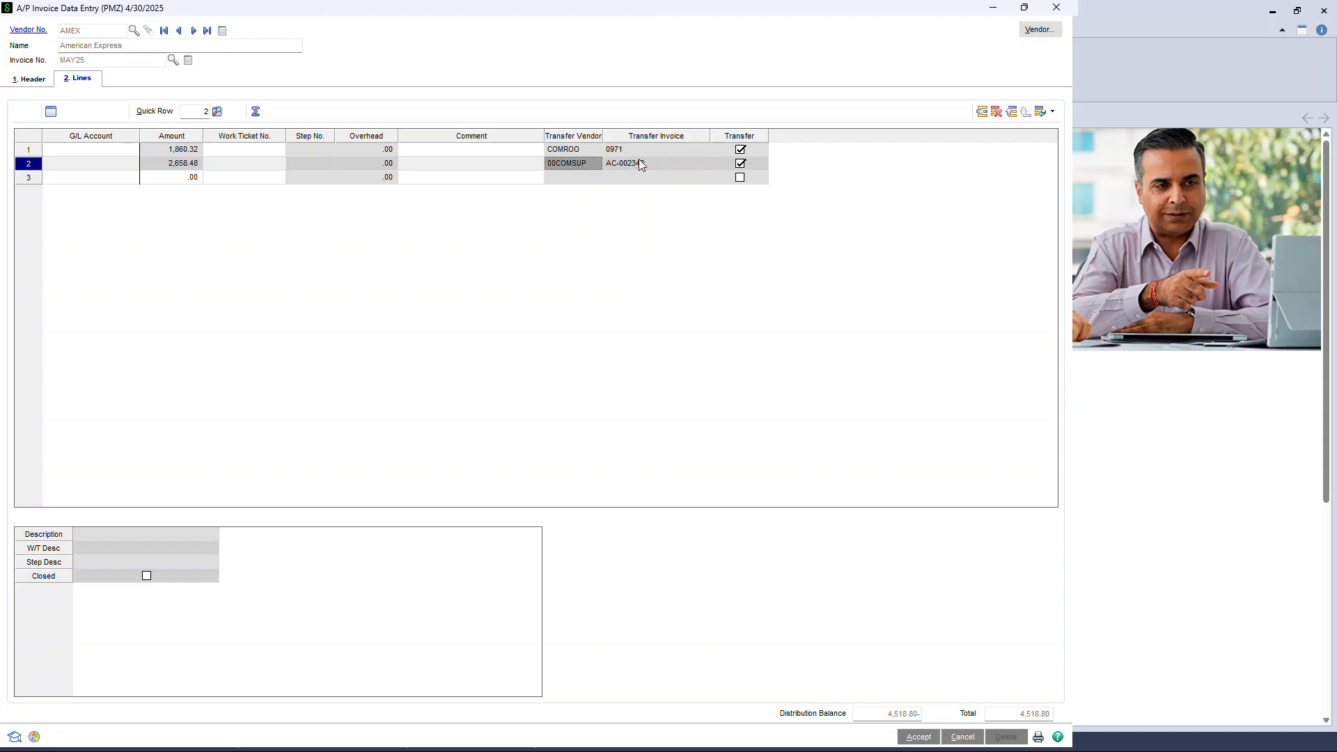
# Add a Purchase Vendor Transfer of UNICOM's invoice 9052 as the third line of the AMEX invoice.
pyautogui.click(154, 178)
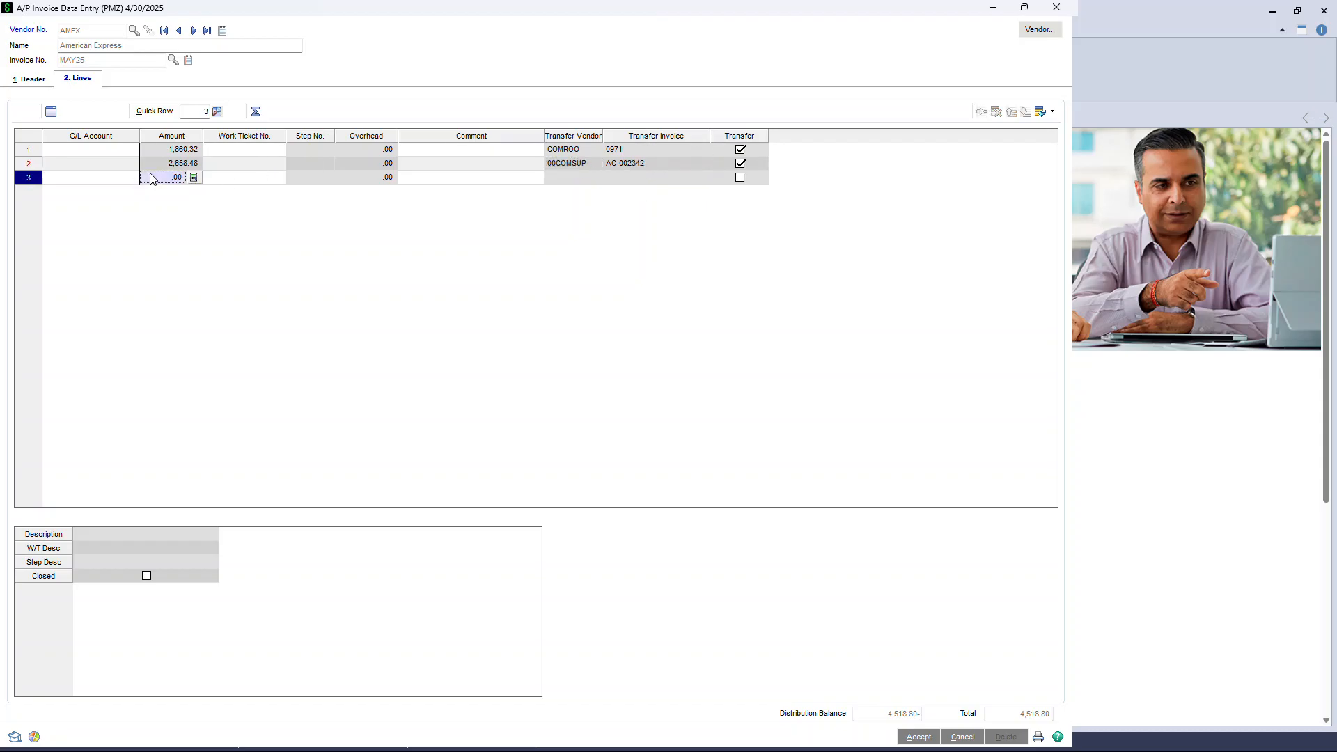
pyautogui.click(124, 178)
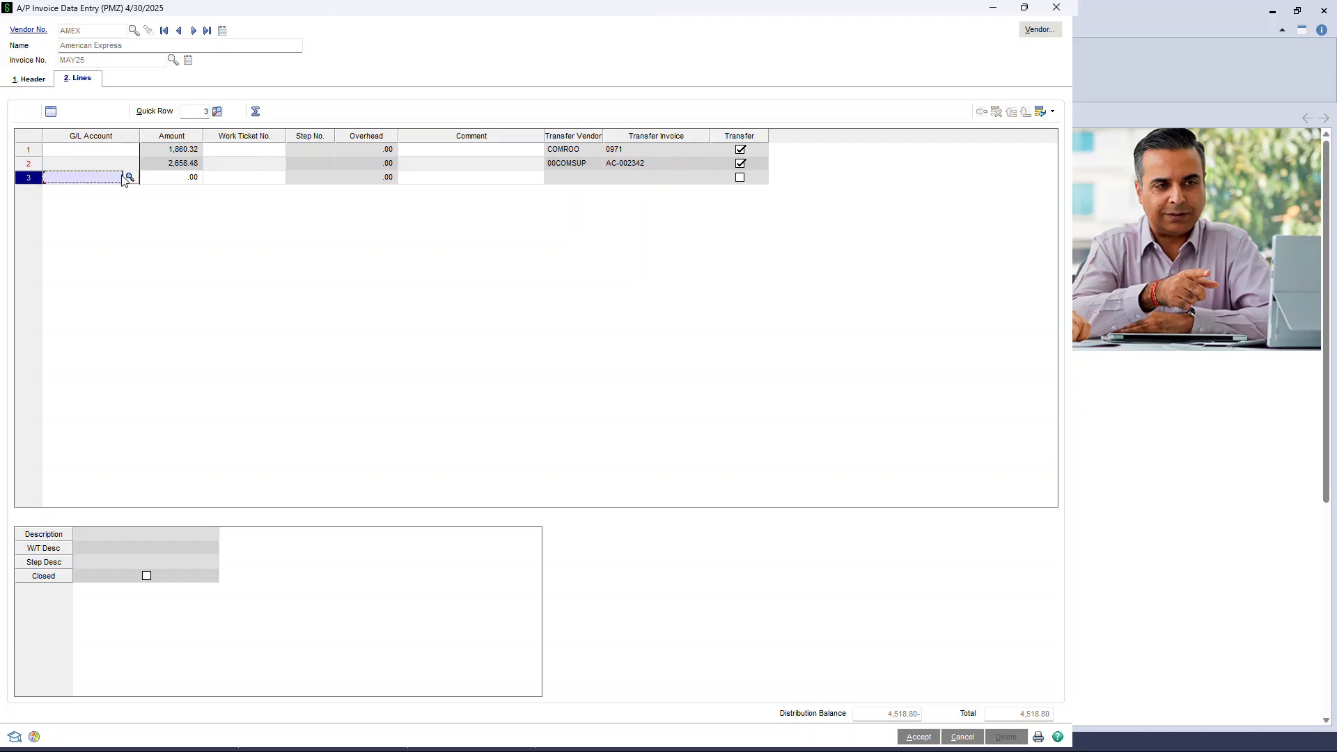
pyautogui.click(50, 112)
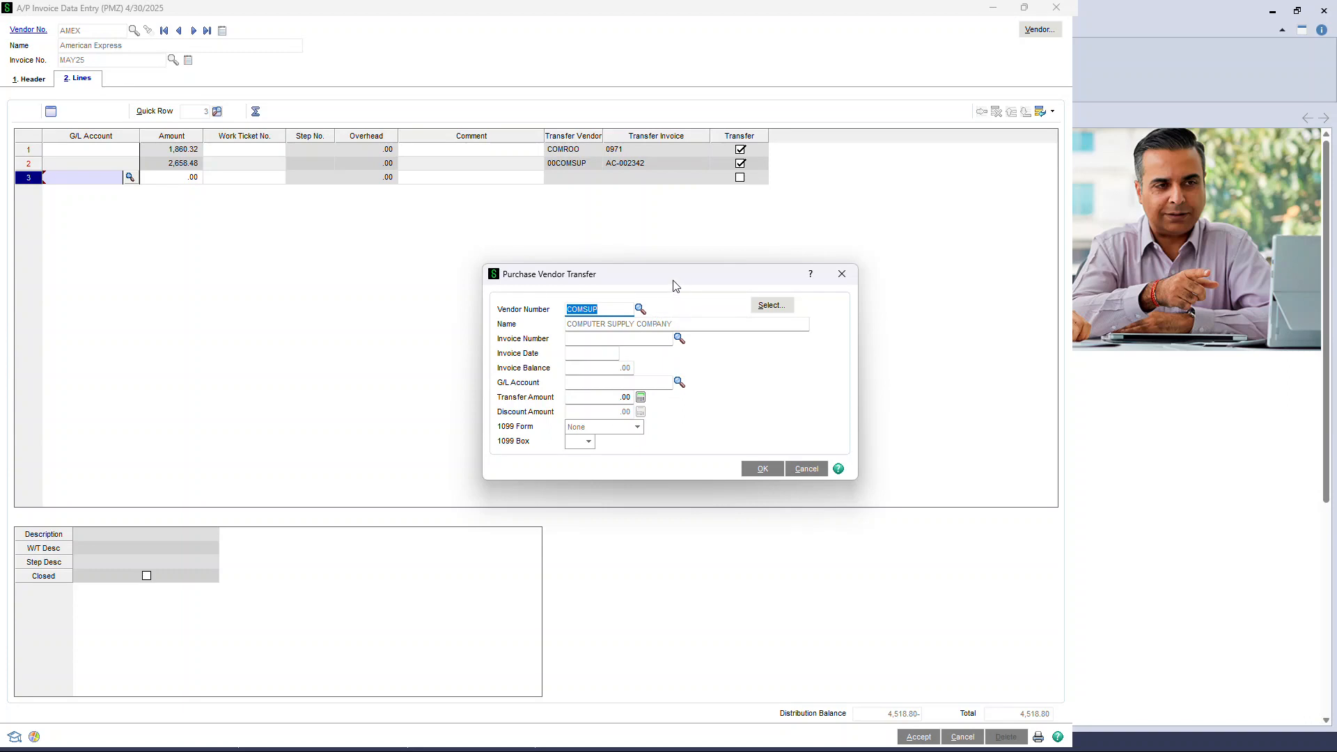
pyautogui.click(640, 308)
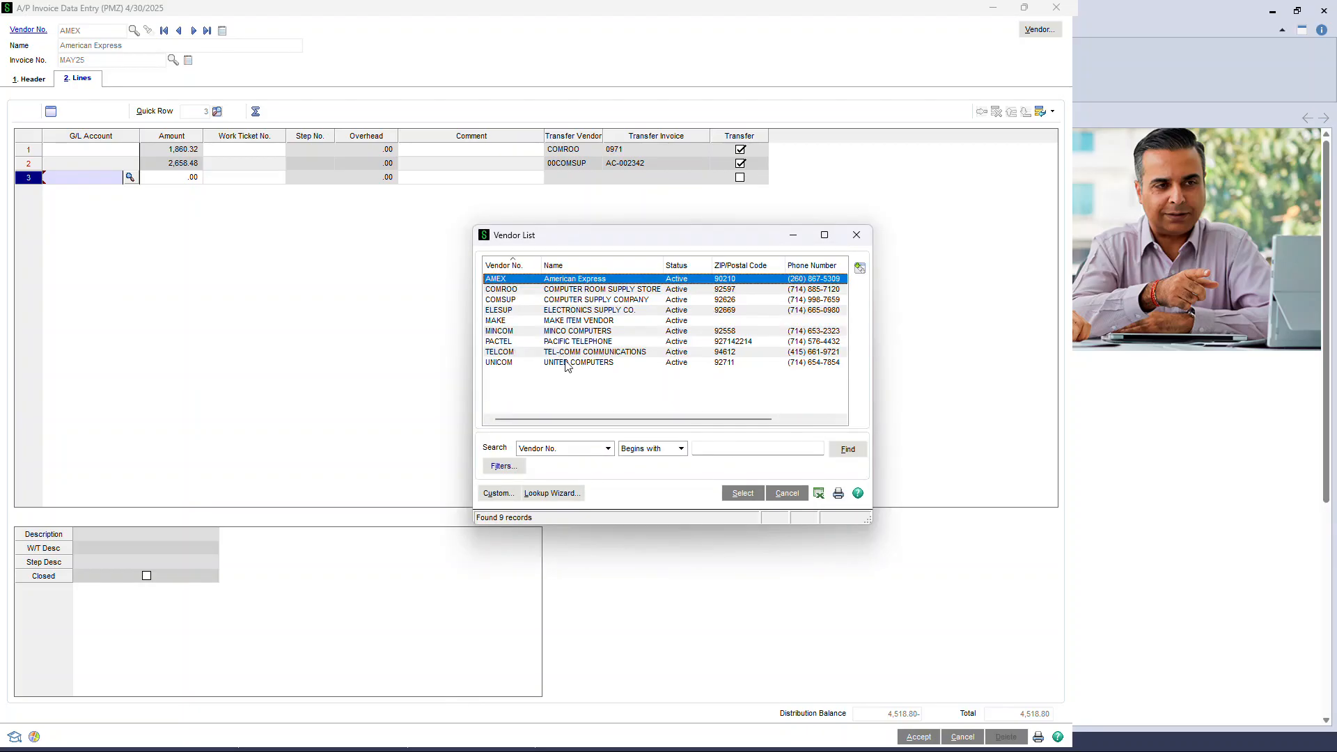
pyautogui.click(565, 363)
pyautogui.click(743, 493)
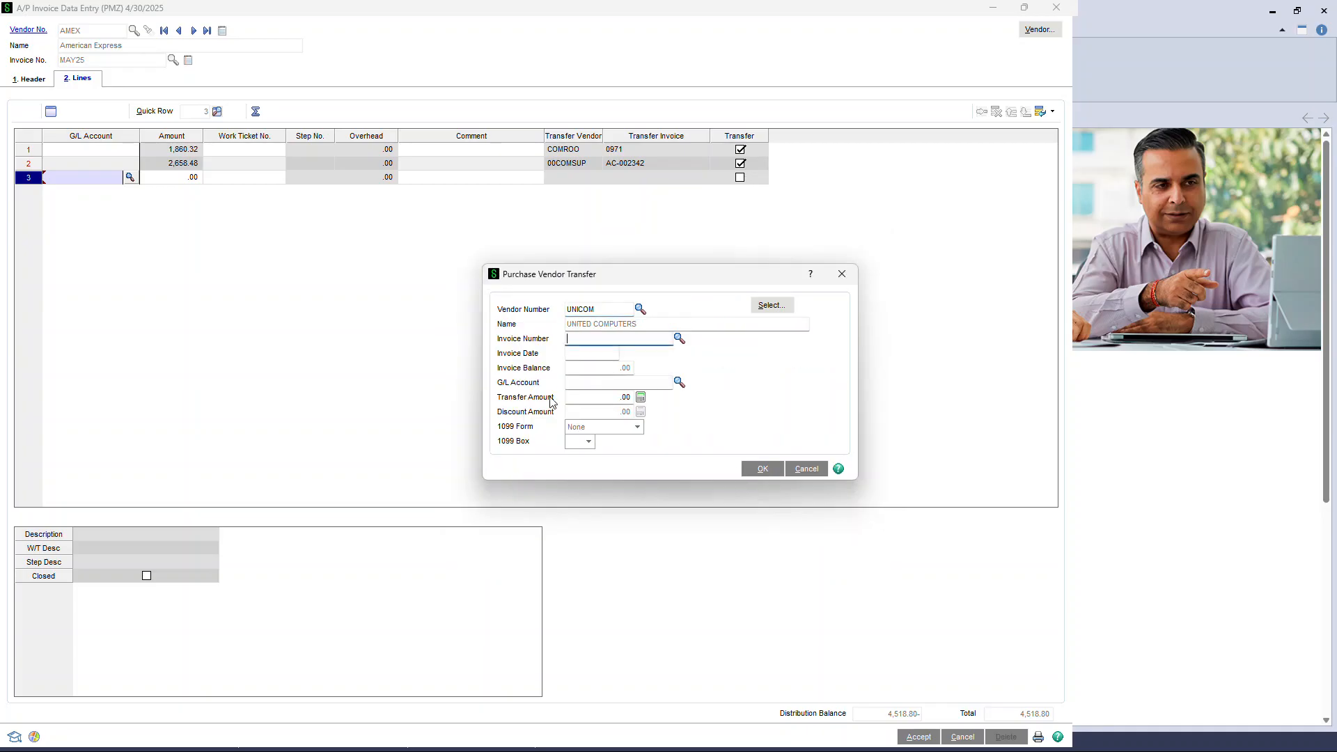
pyautogui.click(679, 339)
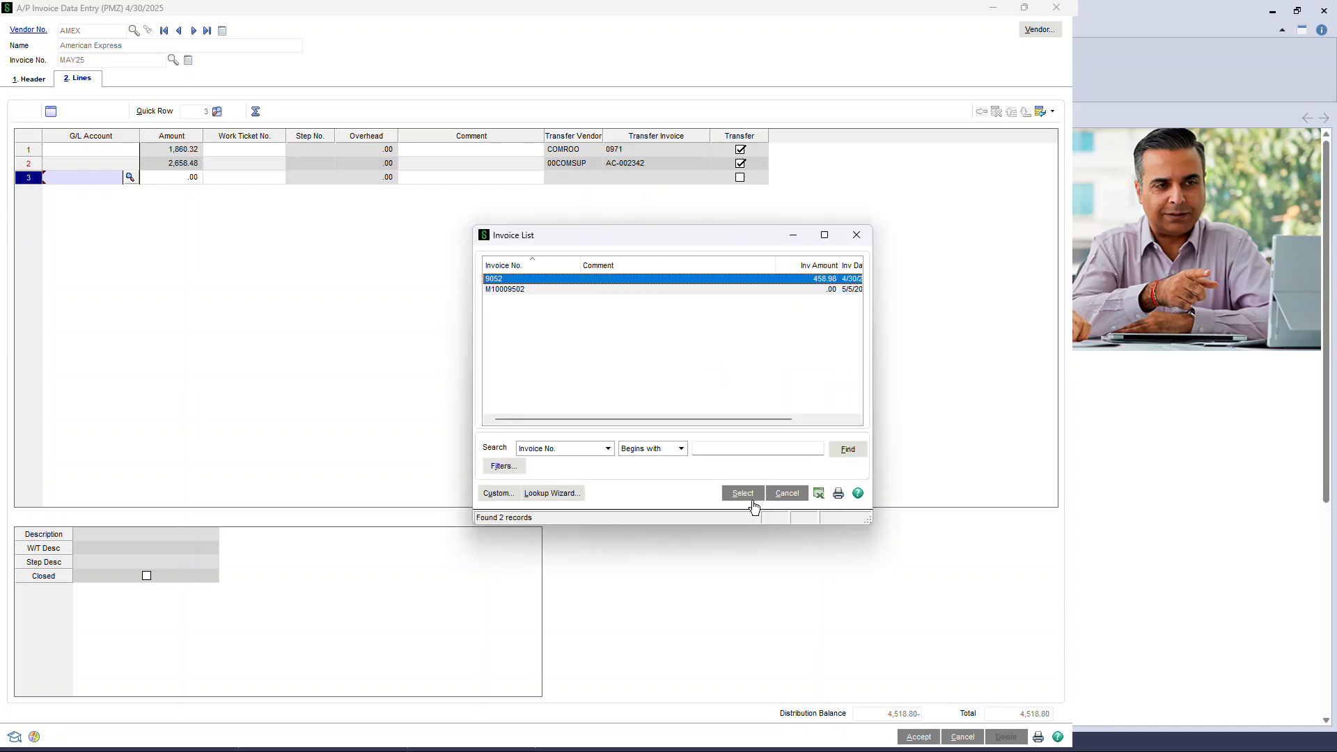
pyautogui.click(743, 493)
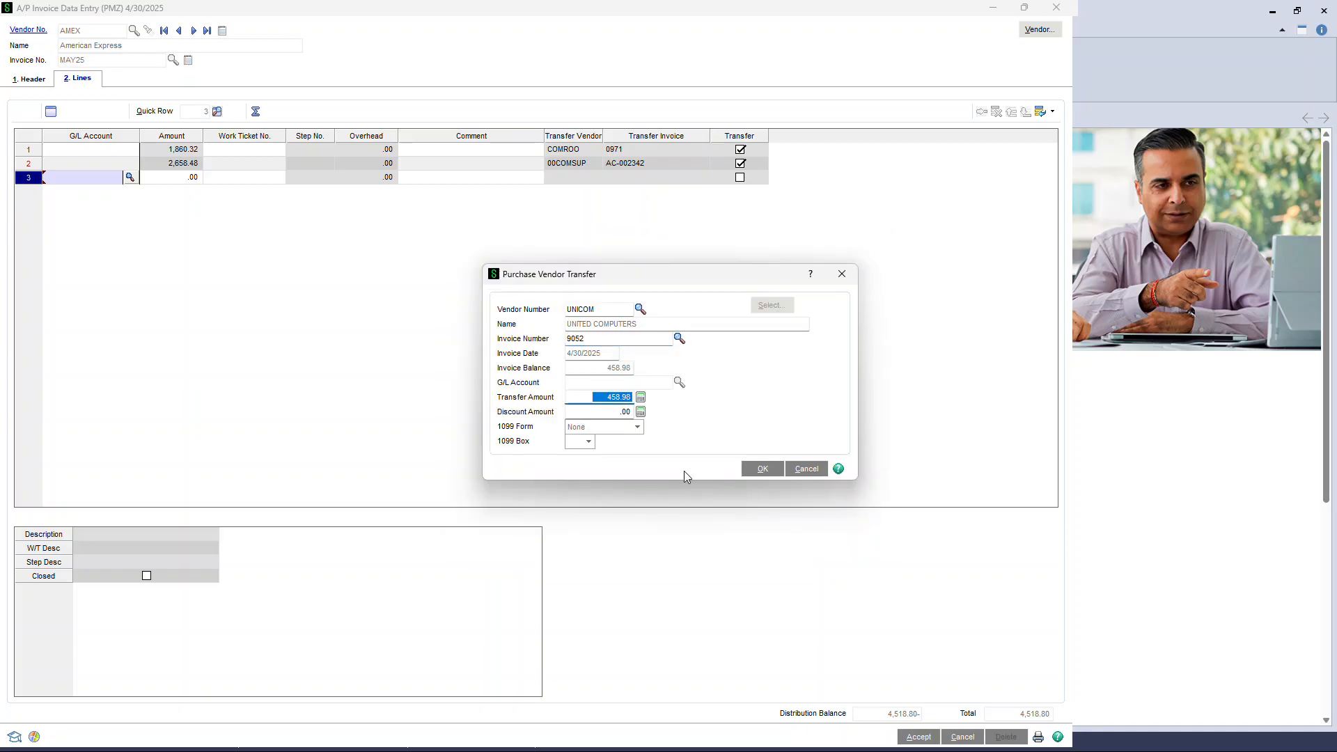
pyautogui.click(763, 470)
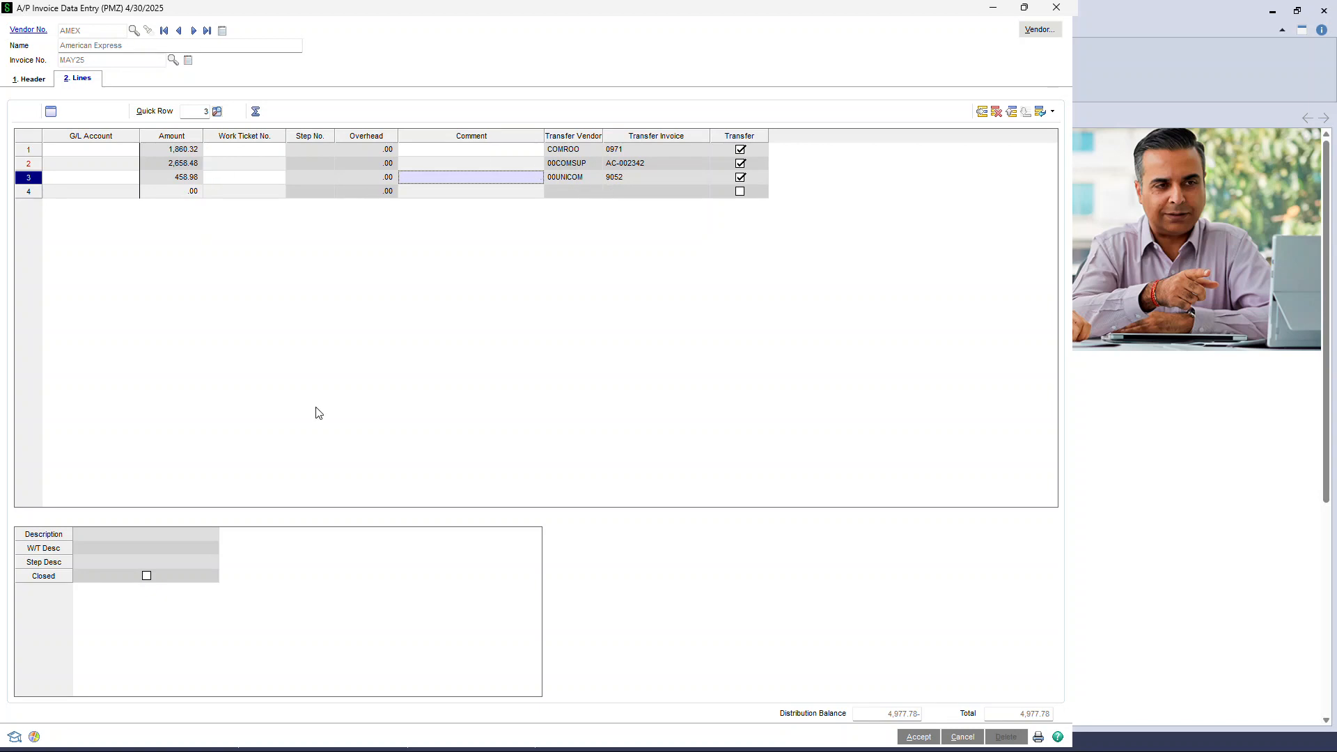
# Set the invoice amount in the header to 4,977.78 to match the distribution lines, and accept the AMEX invoice.
pyautogui.click(888, 714)
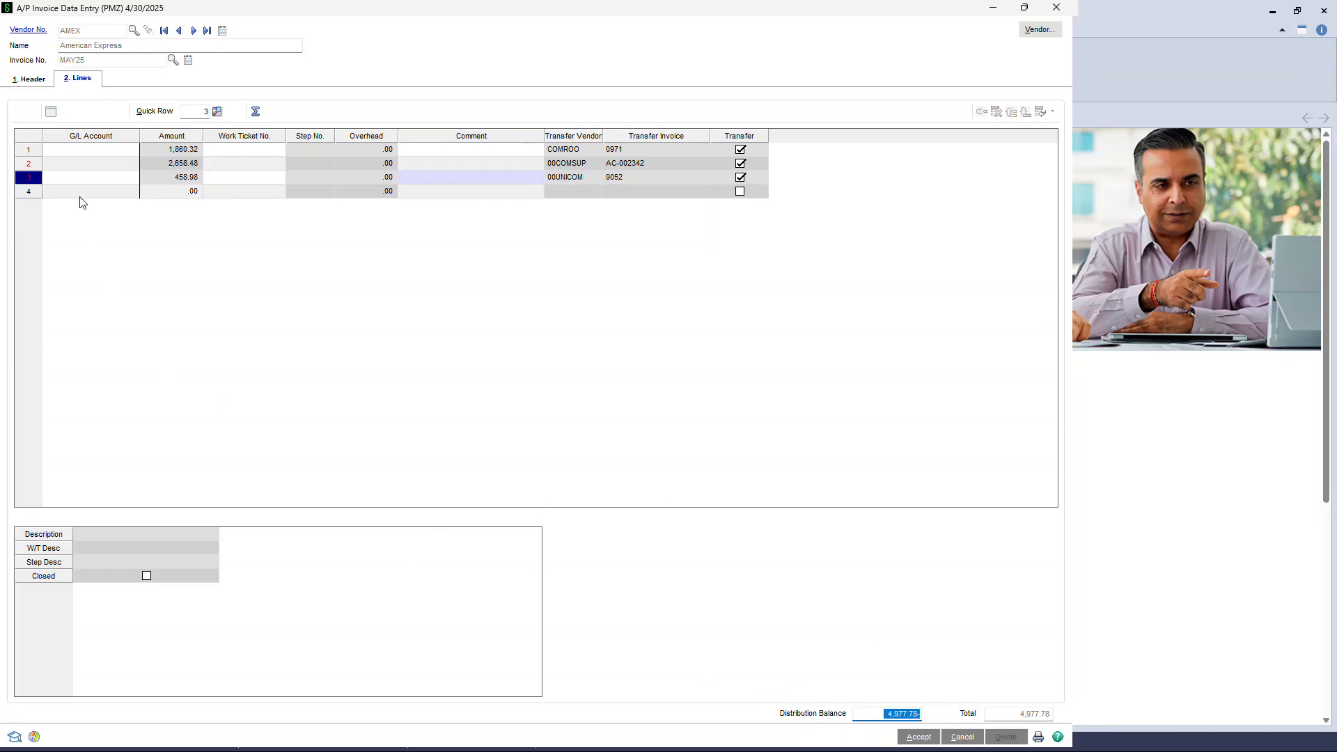
pyautogui.click(30, 80)
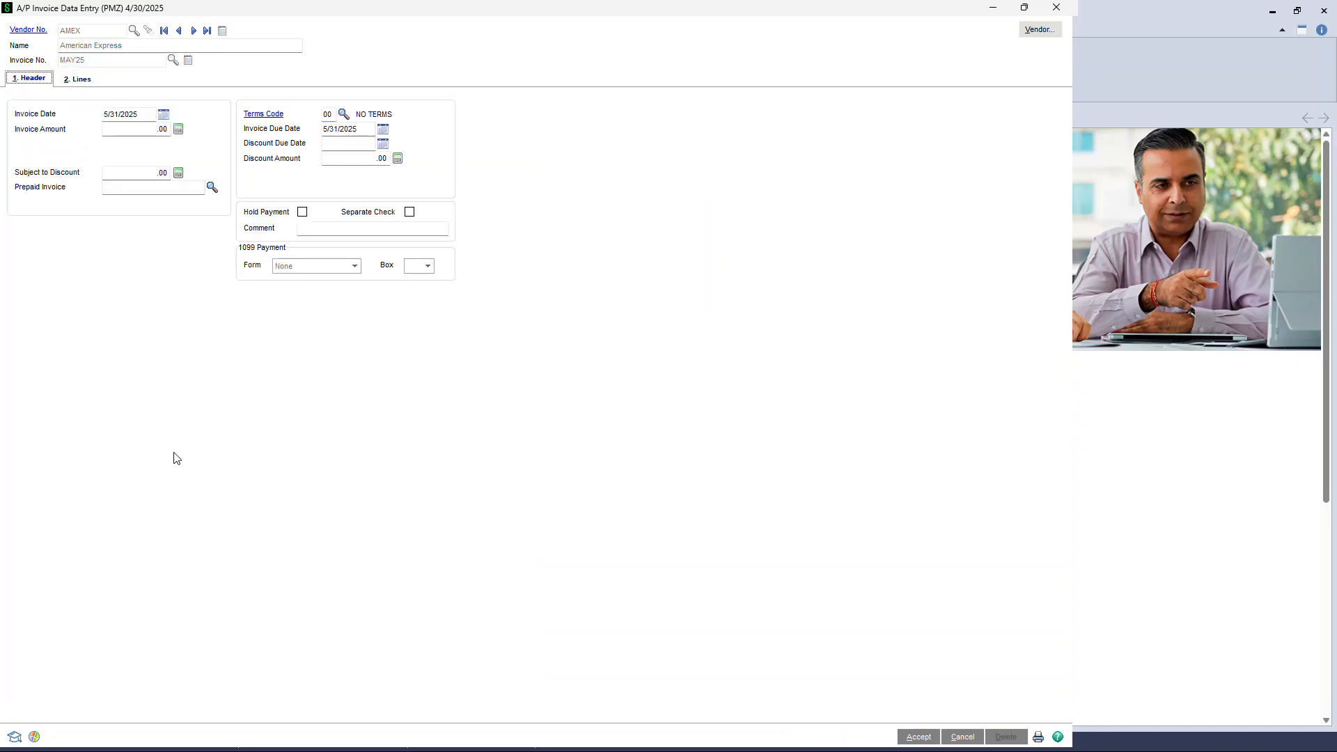
pyautogui.write('.04')
pyautogui.write('77.78')
pyautogui.press('Tab')
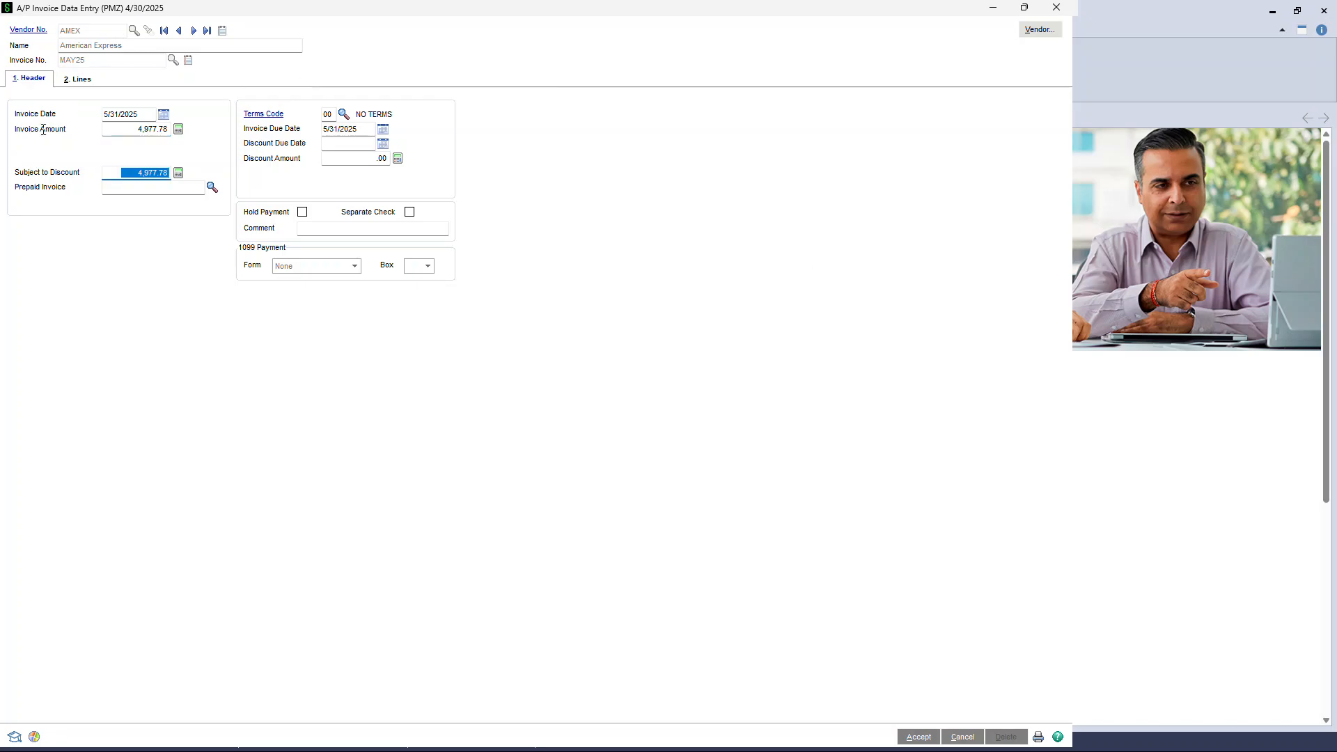
pyautogui.click(84, 80)
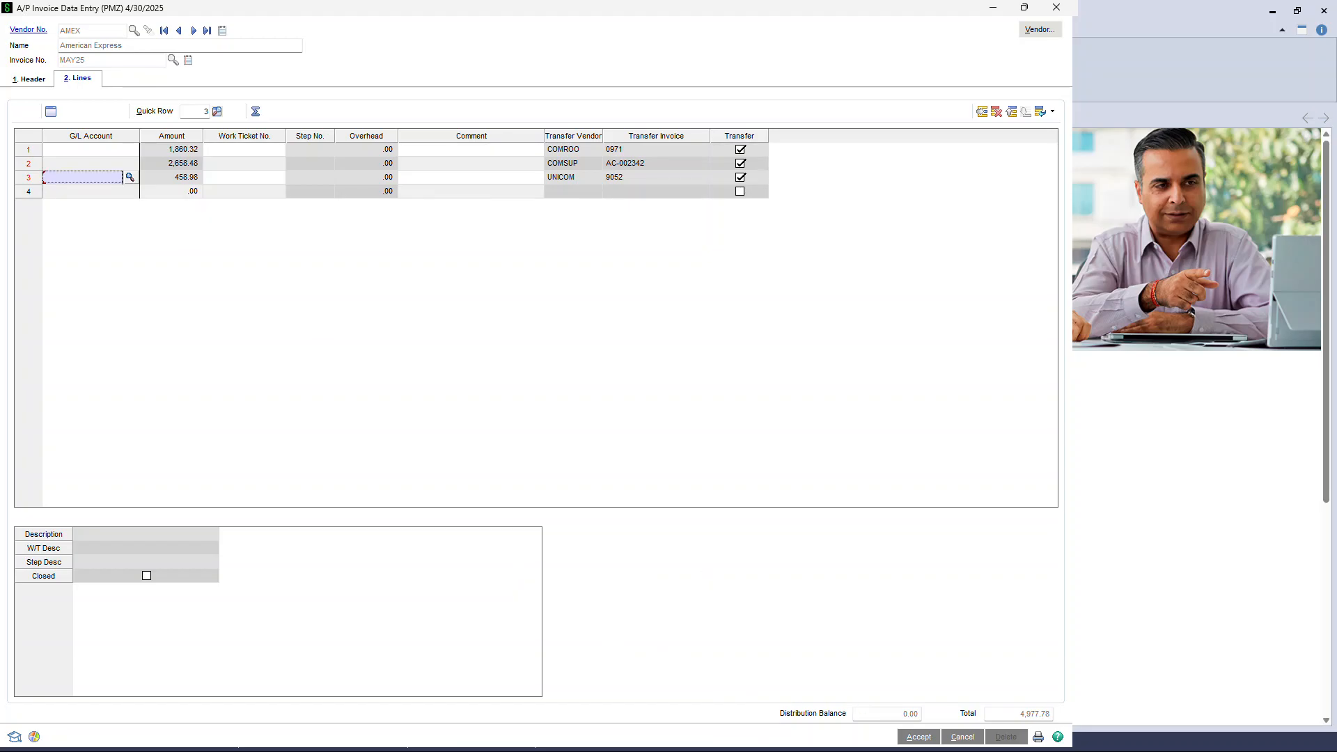
pyautogui.click(31, 78)
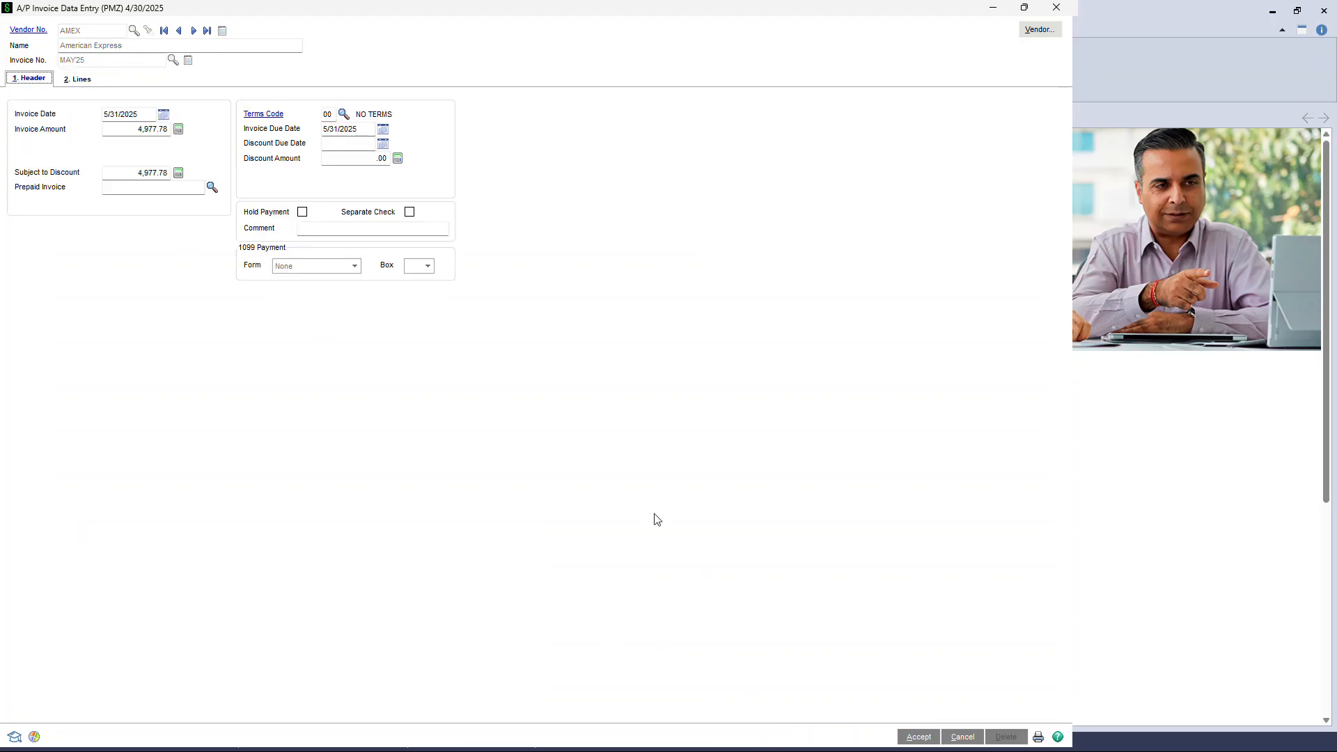
pyautogui.click(918, 737)
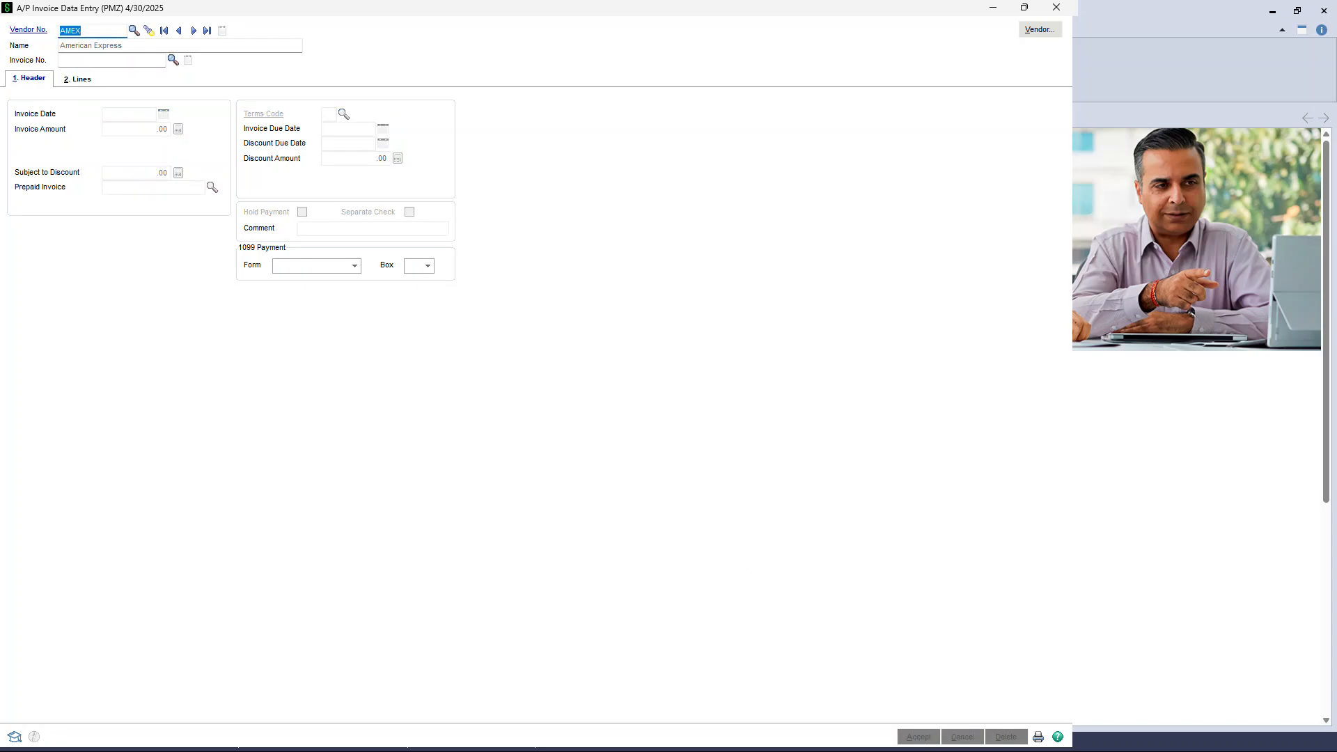
# Preview the Accounts Payable Invoice Register with a posting date of 5/31/2025.
pyautogui.click(1037, 736)
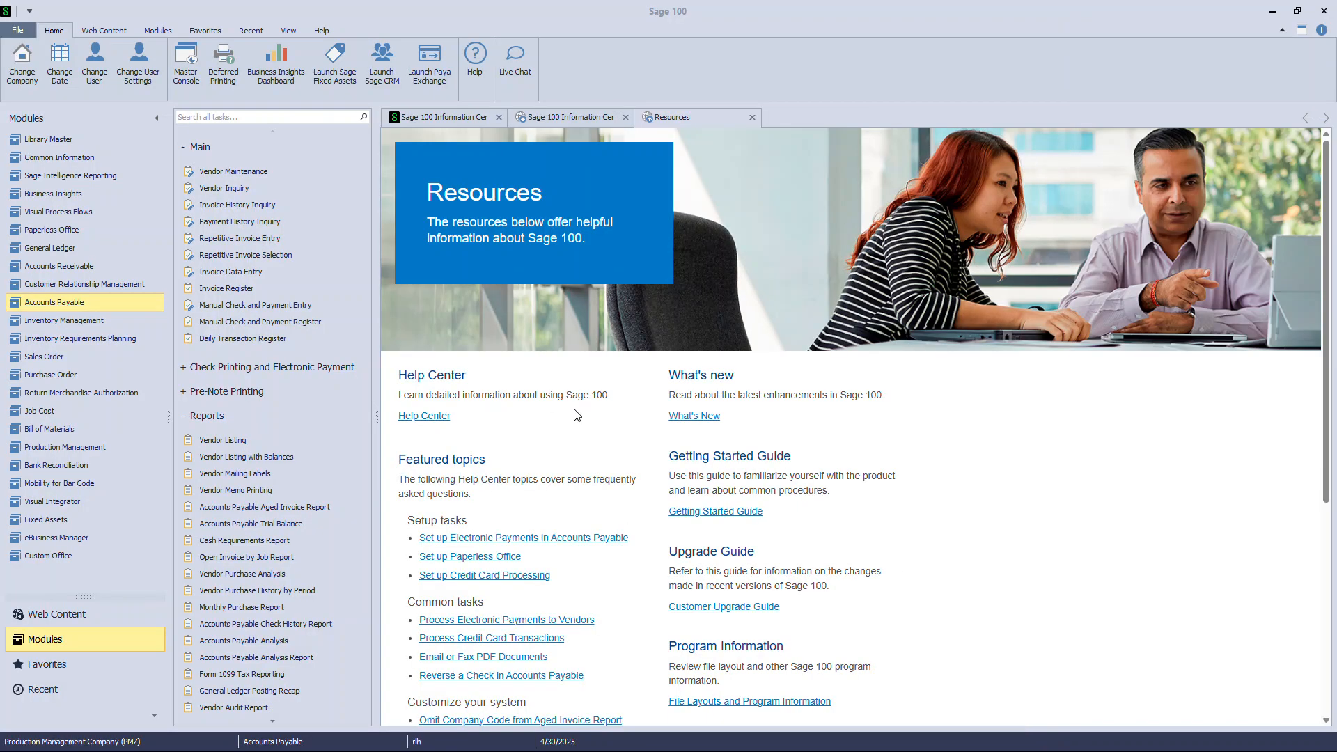
pyautogui.write('531')
pyautogui.press('Tab')
pyautogui.click(919, 309)
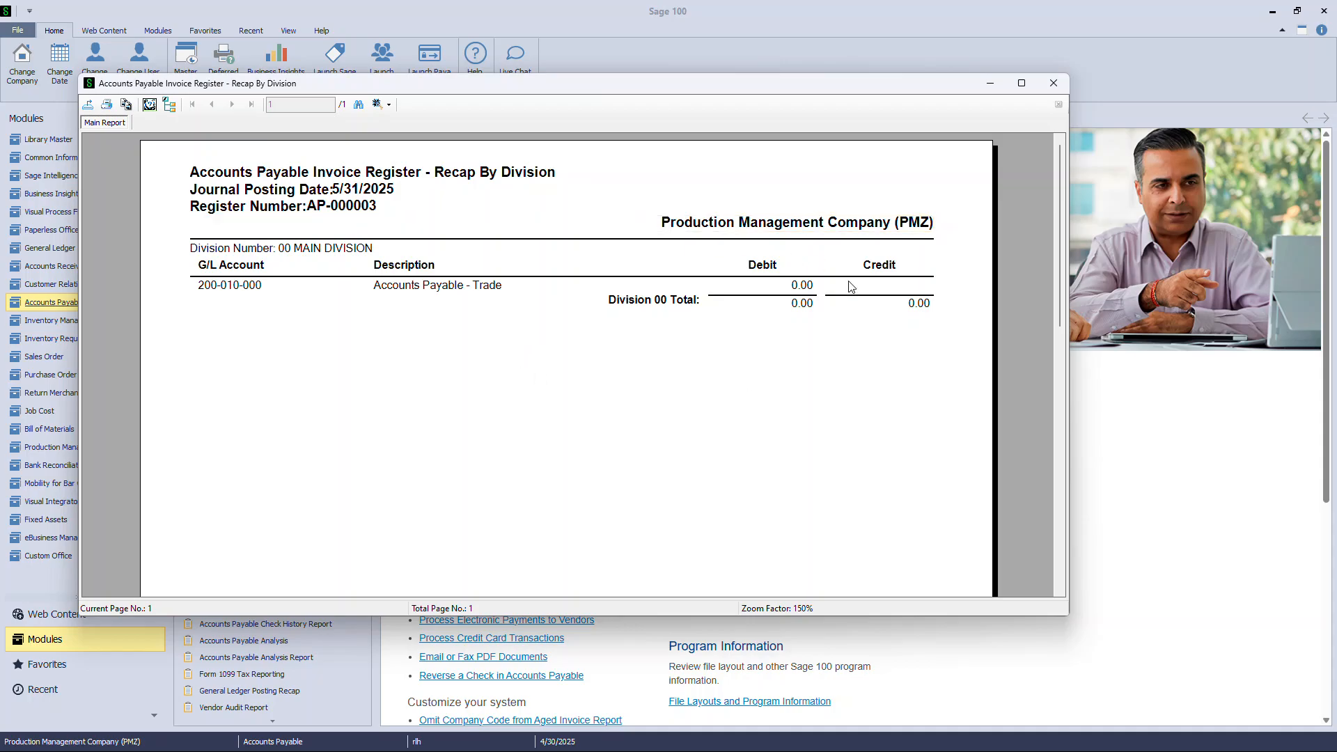
# Close the register preview and update the Invoice Register, declining to print the Daily Transaction Register.
pyautogui.click(1053, 83)
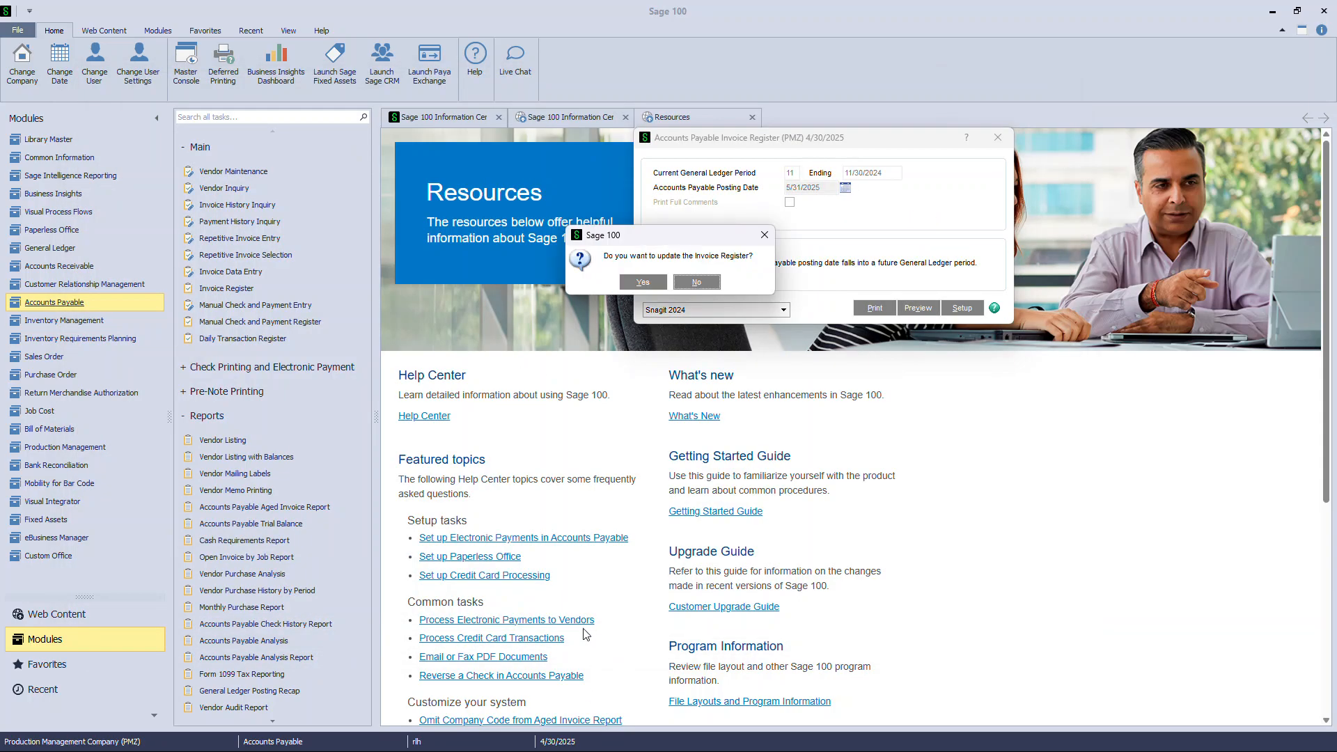
pyautogui.click(636, 283)
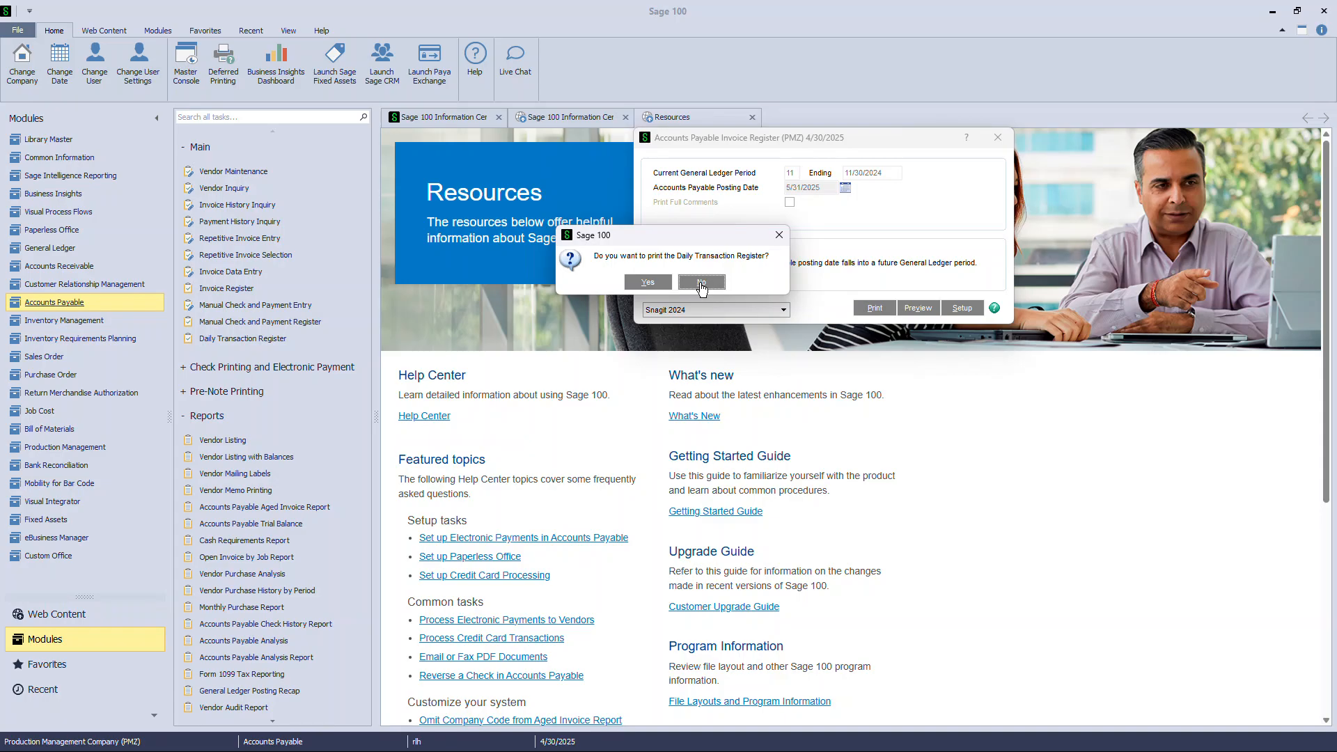
pyautogui.click(701, 282)
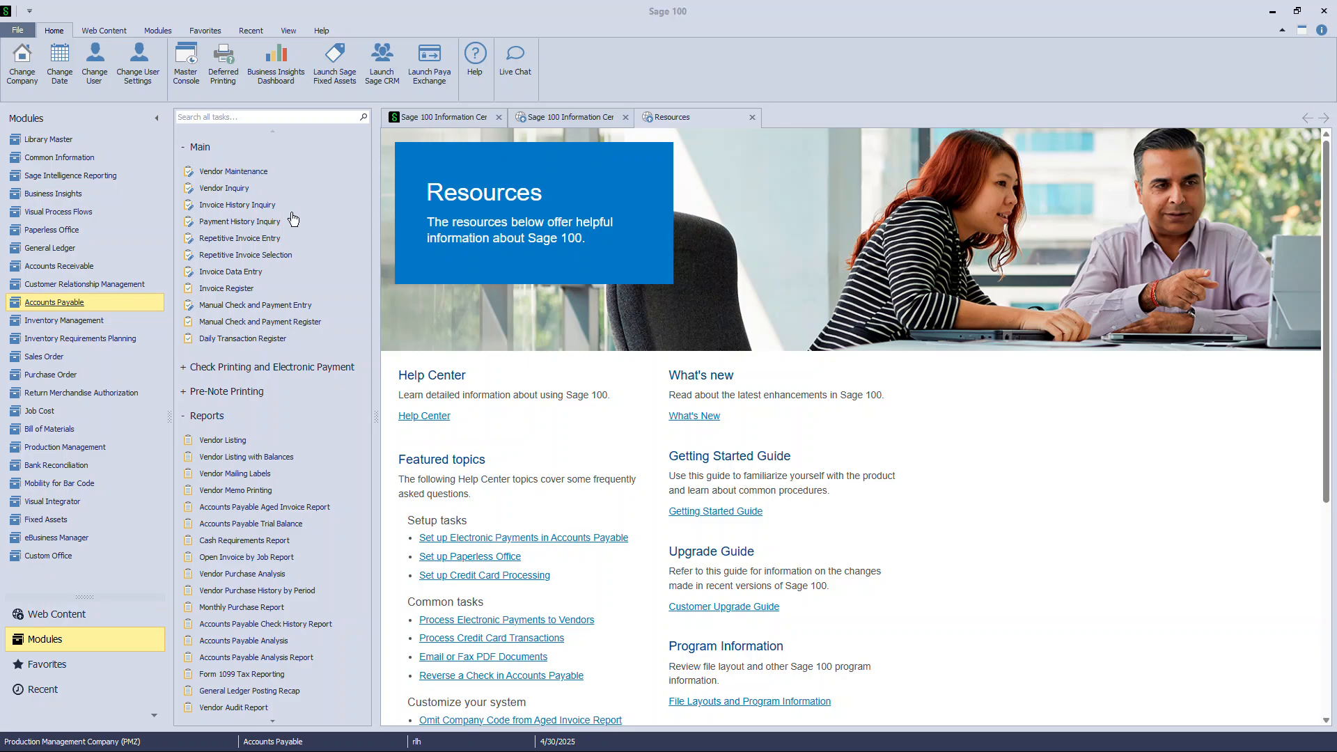
# Open vendor COMROO in Vendor Maintenance and display its checks.
pyautogui.click(250, 178)
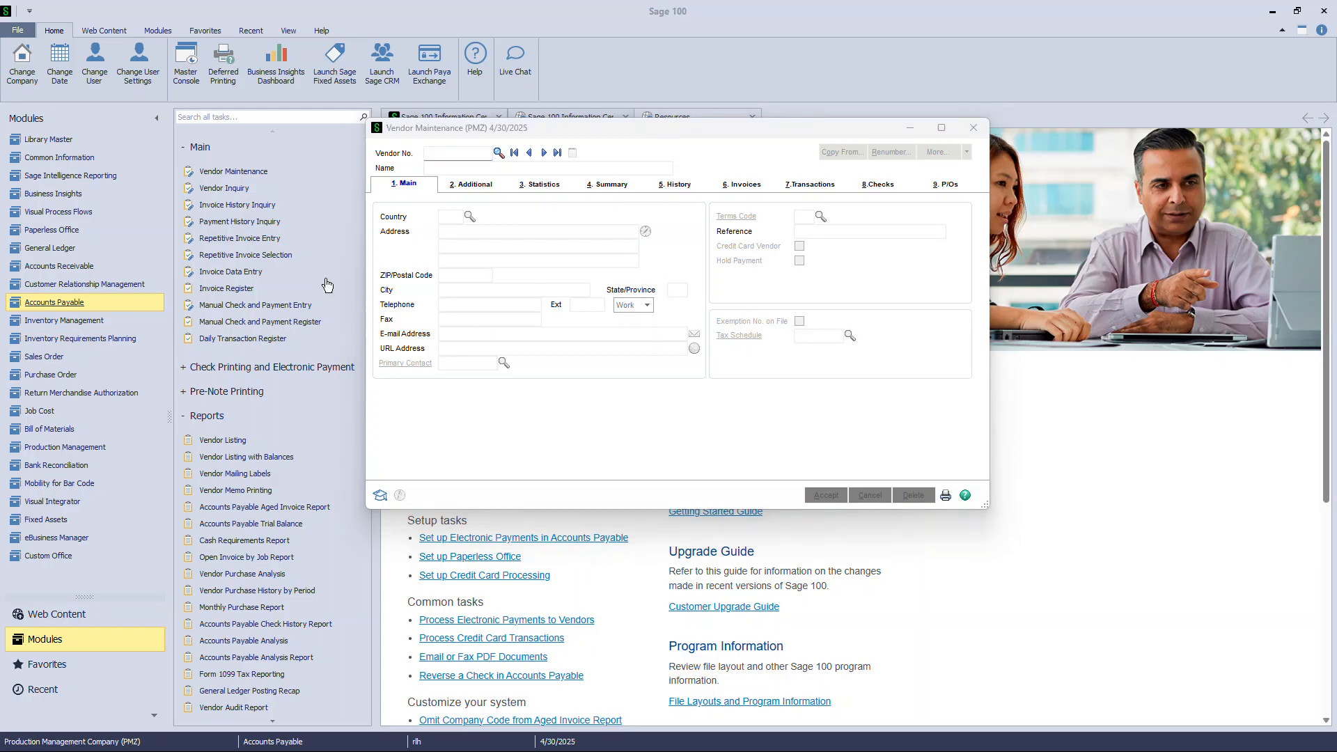
pyautogui.click(433, 153)
pyautogui.write('COMROO')
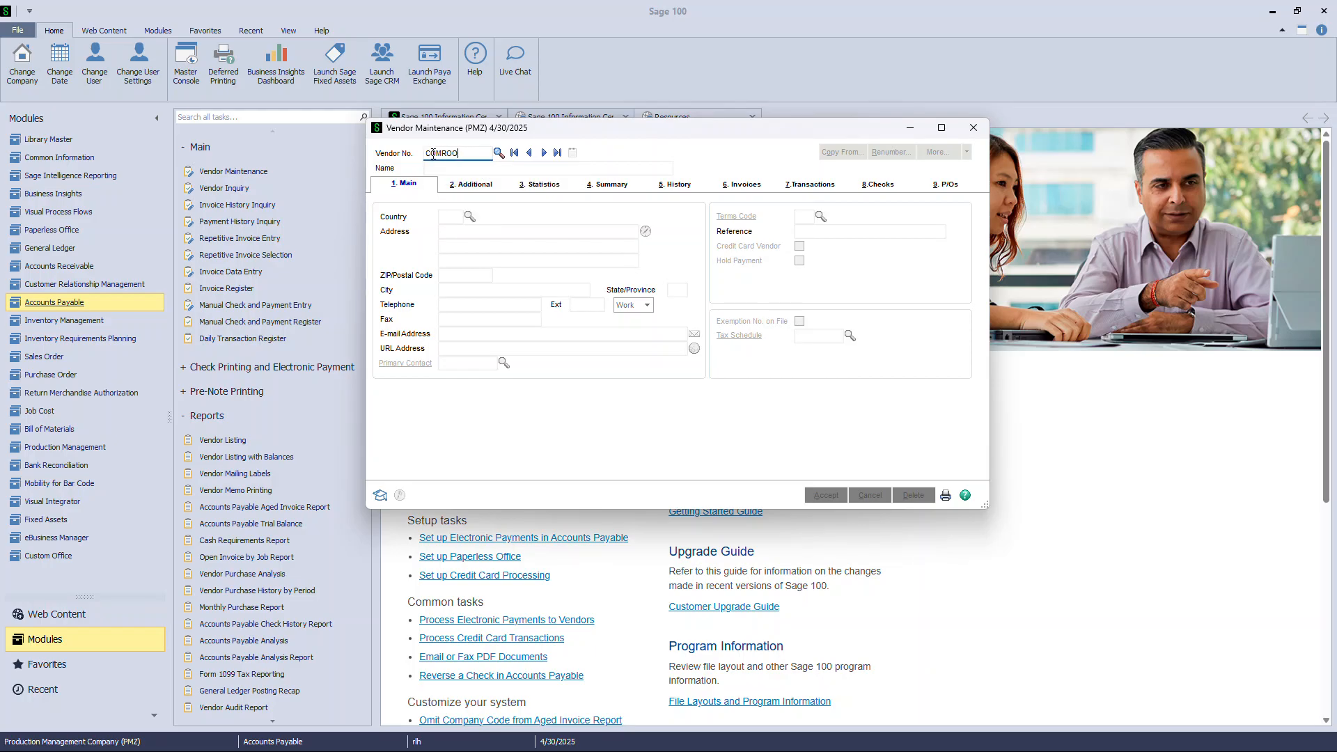
pyautogui.press('Tab')
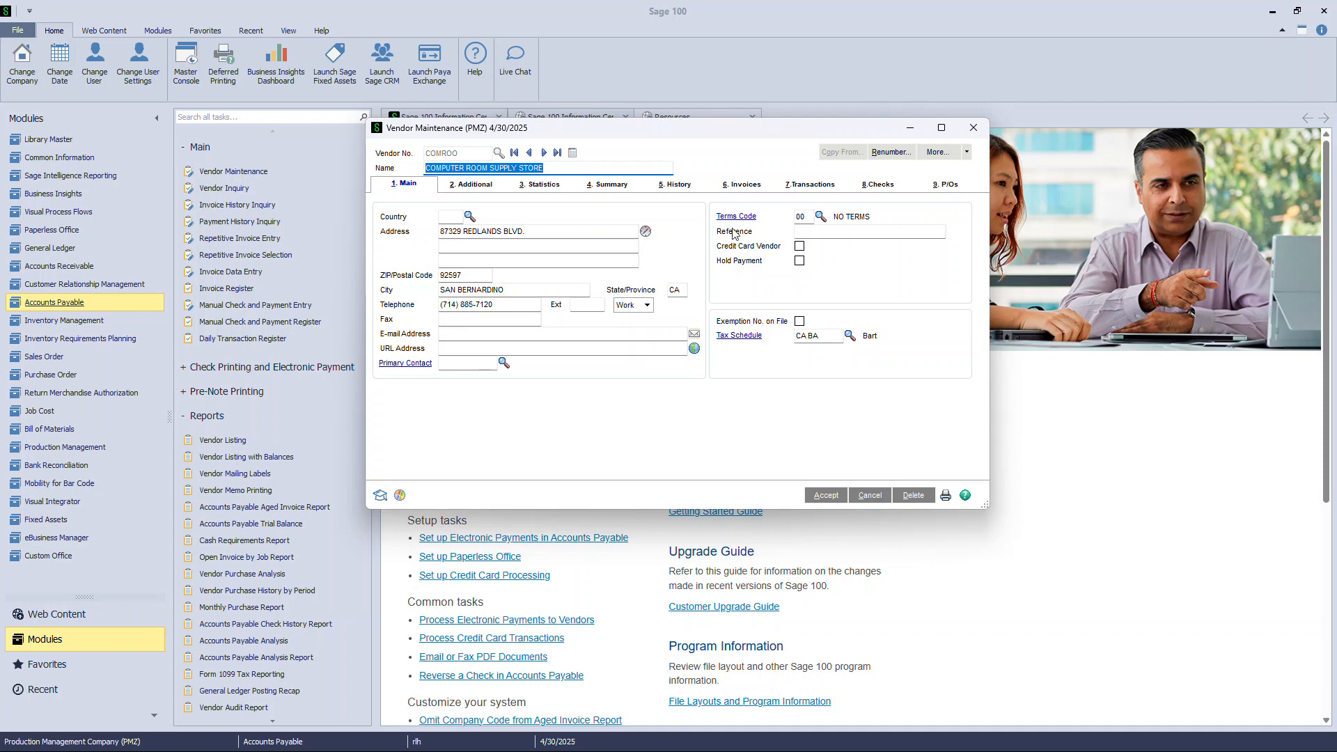
pyautogui.click(729, 185)
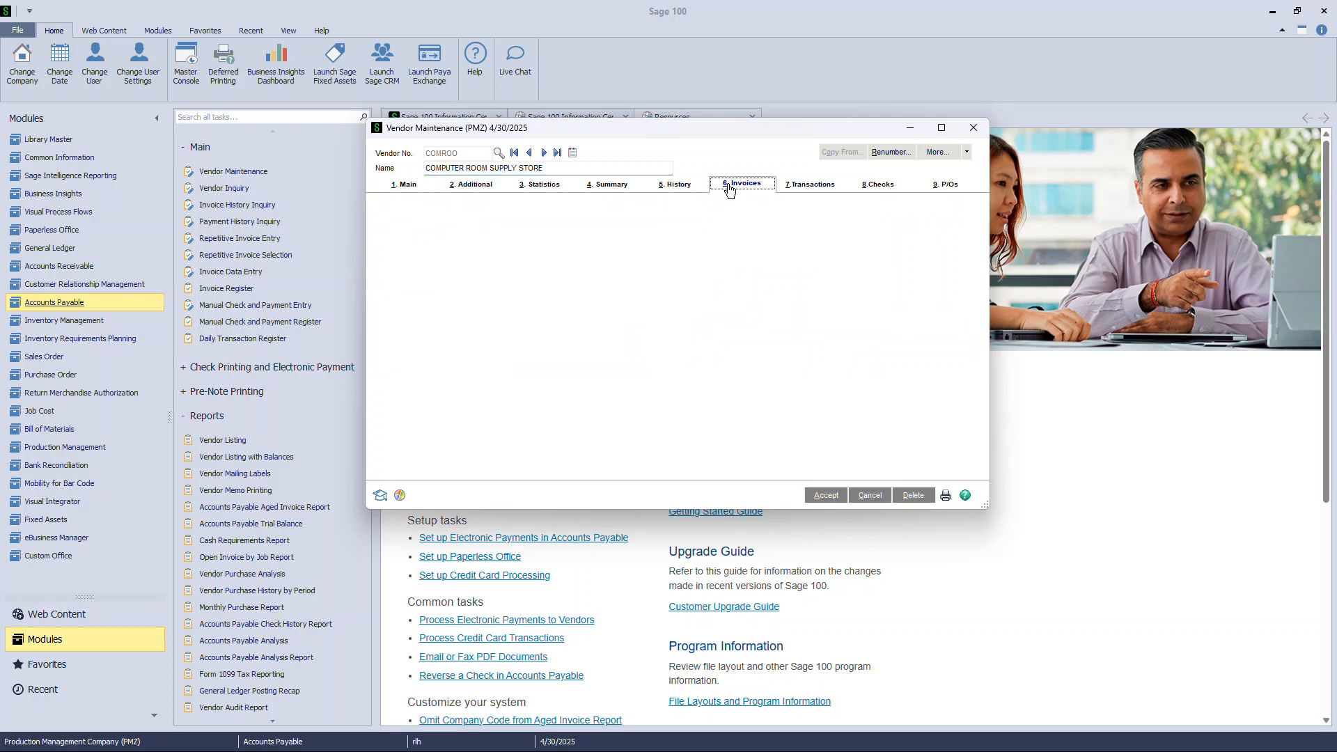
pyautogui.click(874, 185)
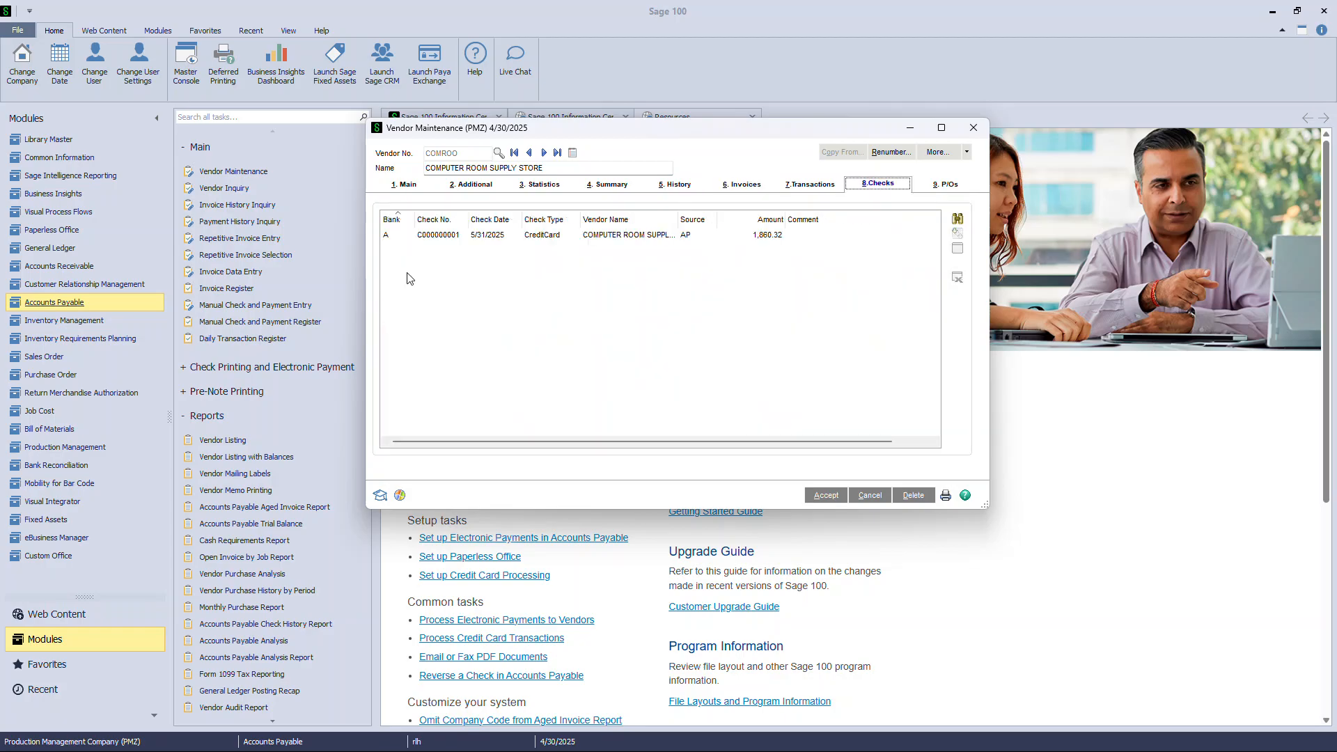
# Review the payment history and the Credit Card Payment Transfer Details of COMROO's credit card payment.
pyautogui.doubleClick(430, 238)
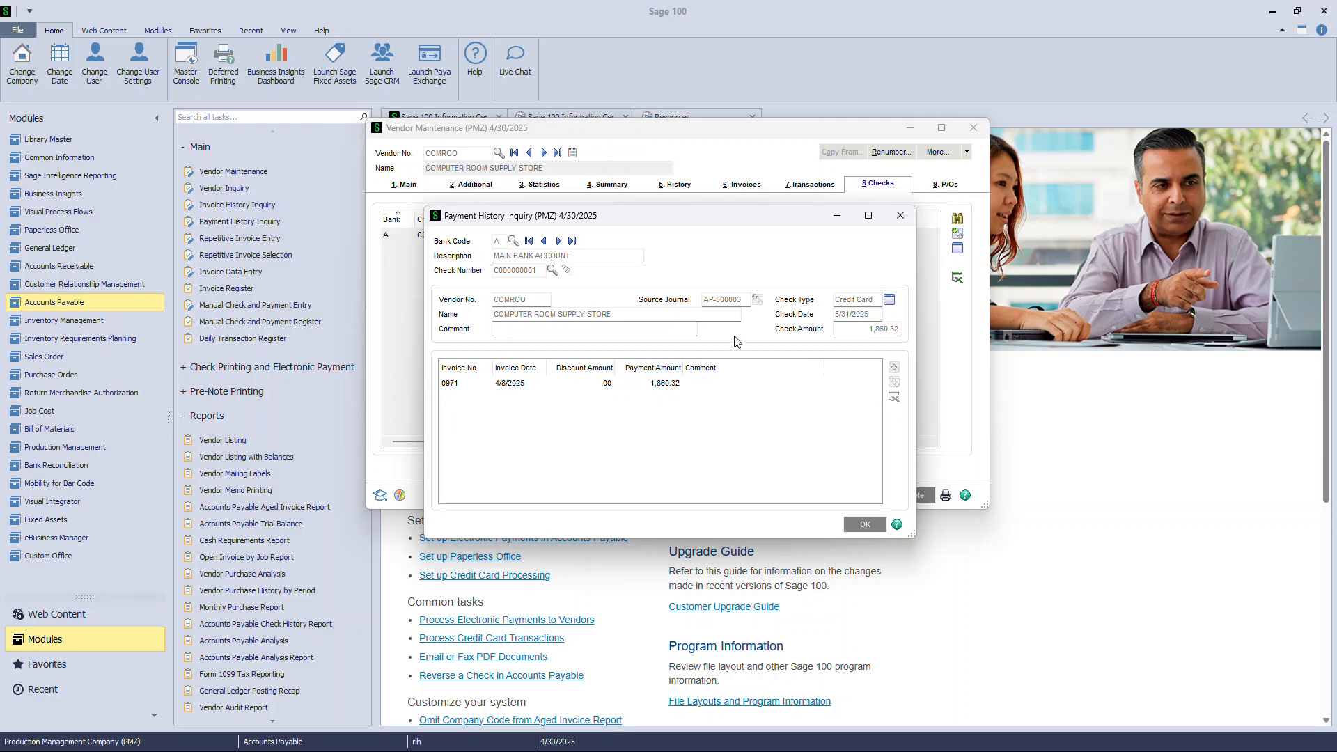
pyautogui.click(890, 299)
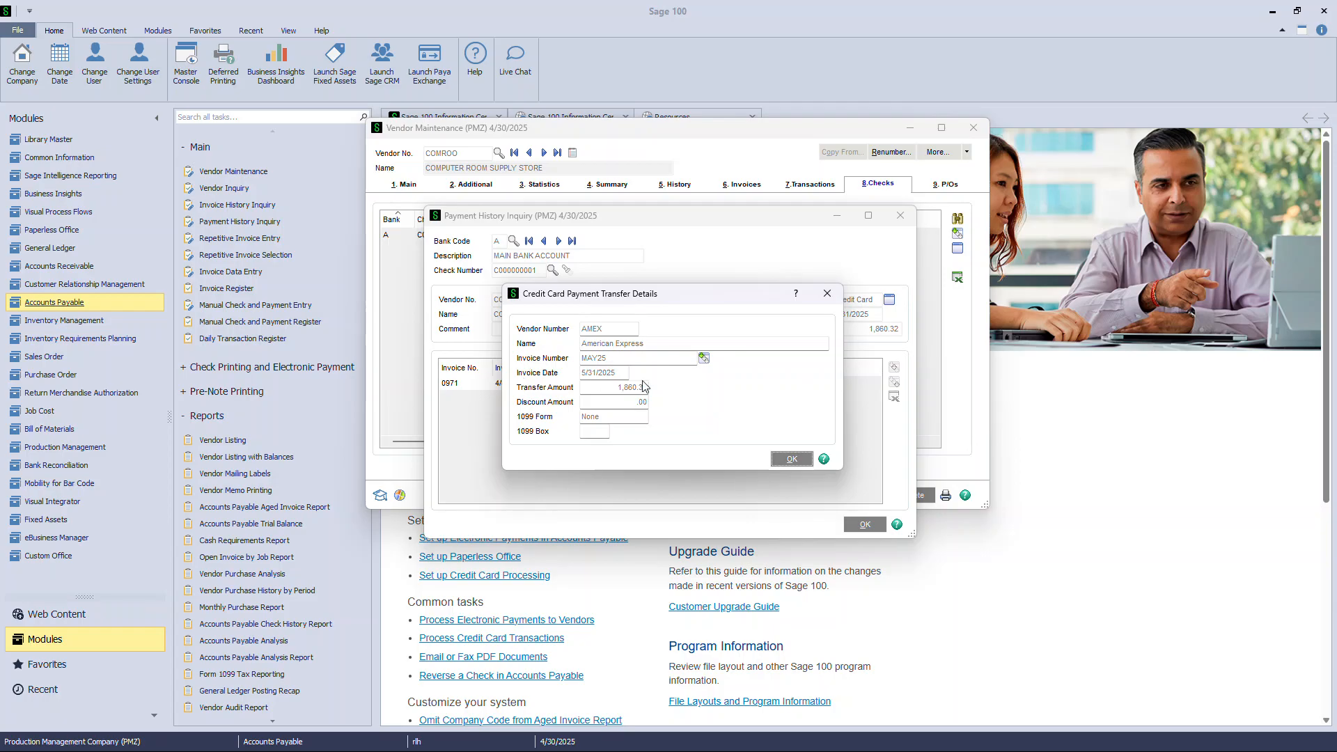
pyautogui.click(790, 459)
pyautogui.click(864, 527)
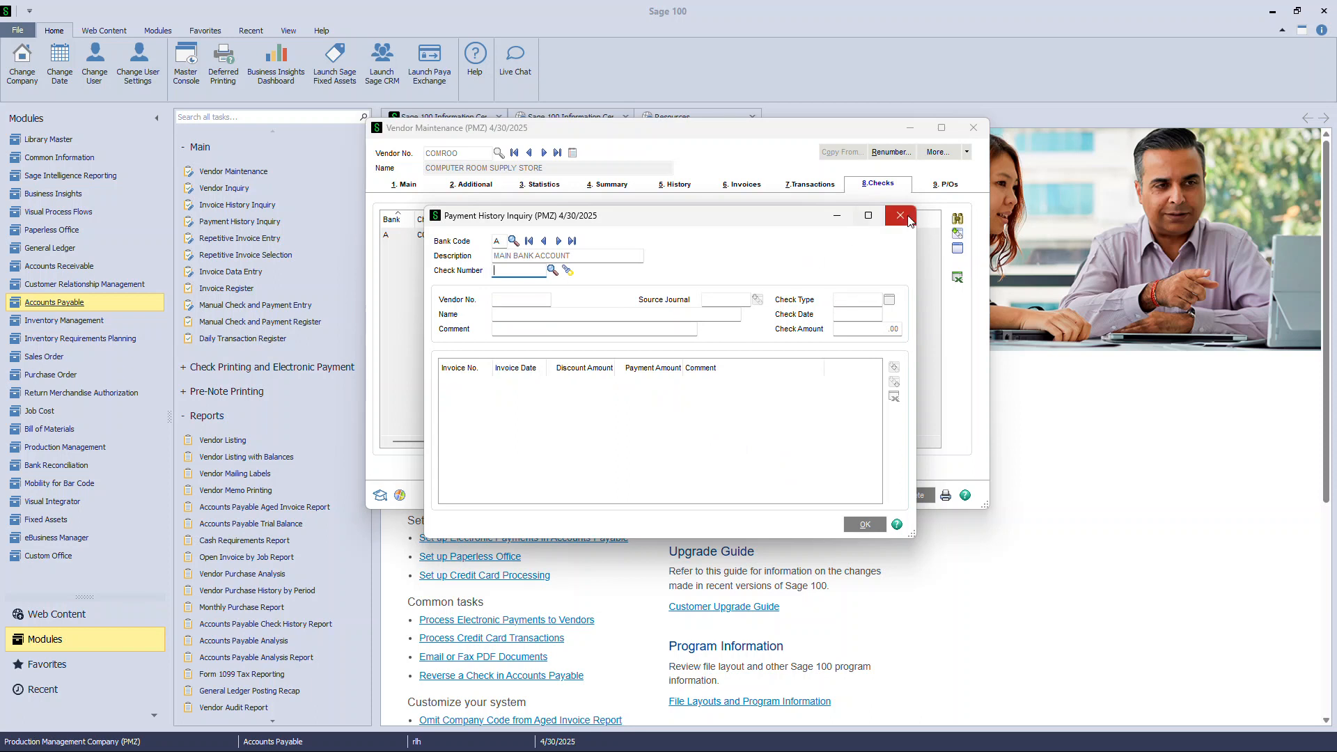
pyautogui.click(901, 217)
# Examine the transactions of COMROO's invoice 0971, including its payment line.
pyautogui.click(739, 185)
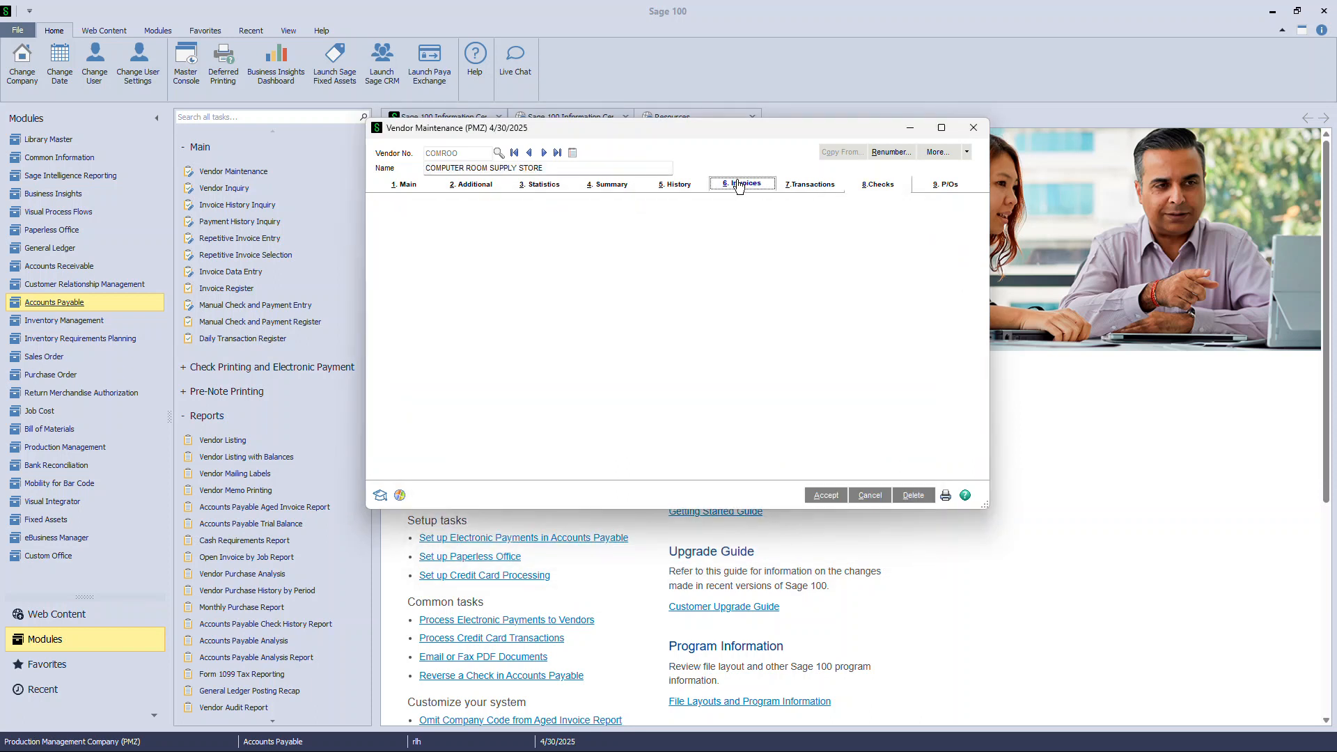
pyautogui.click(571, 235)
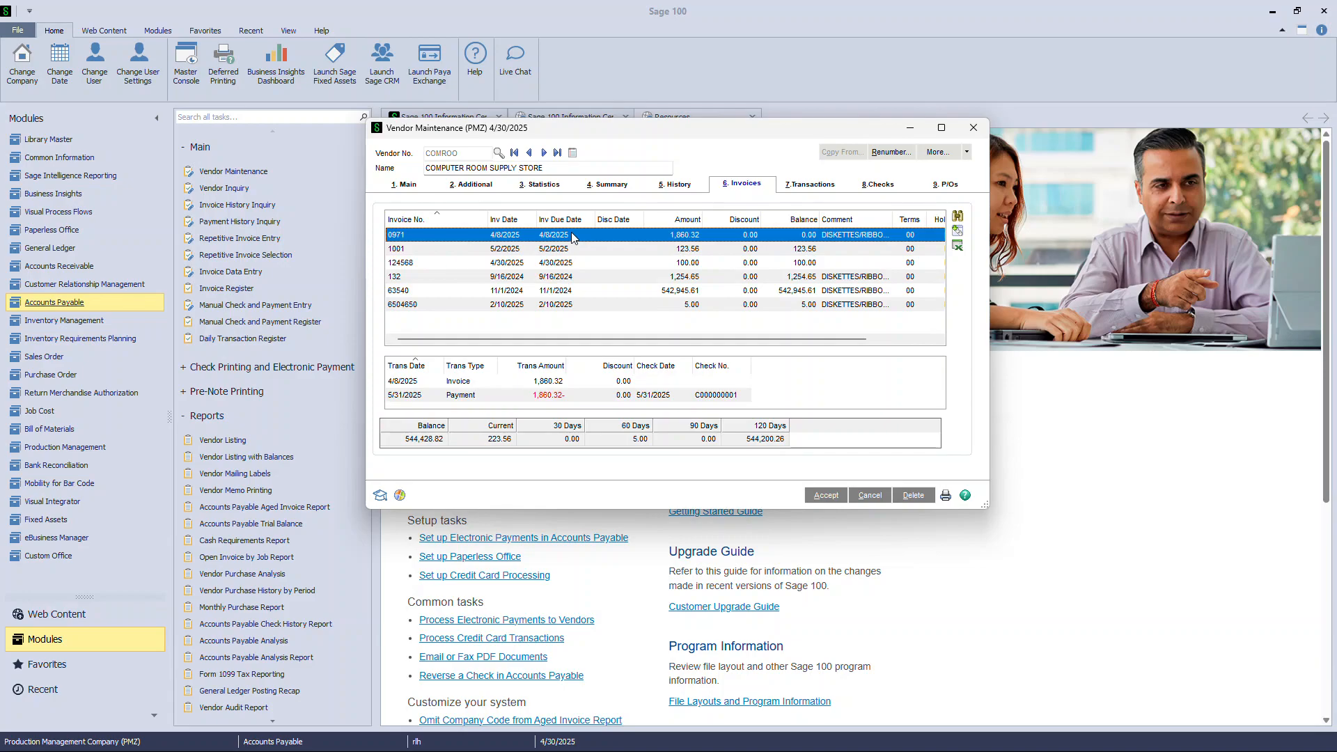
pyautogui.click(445, 398)
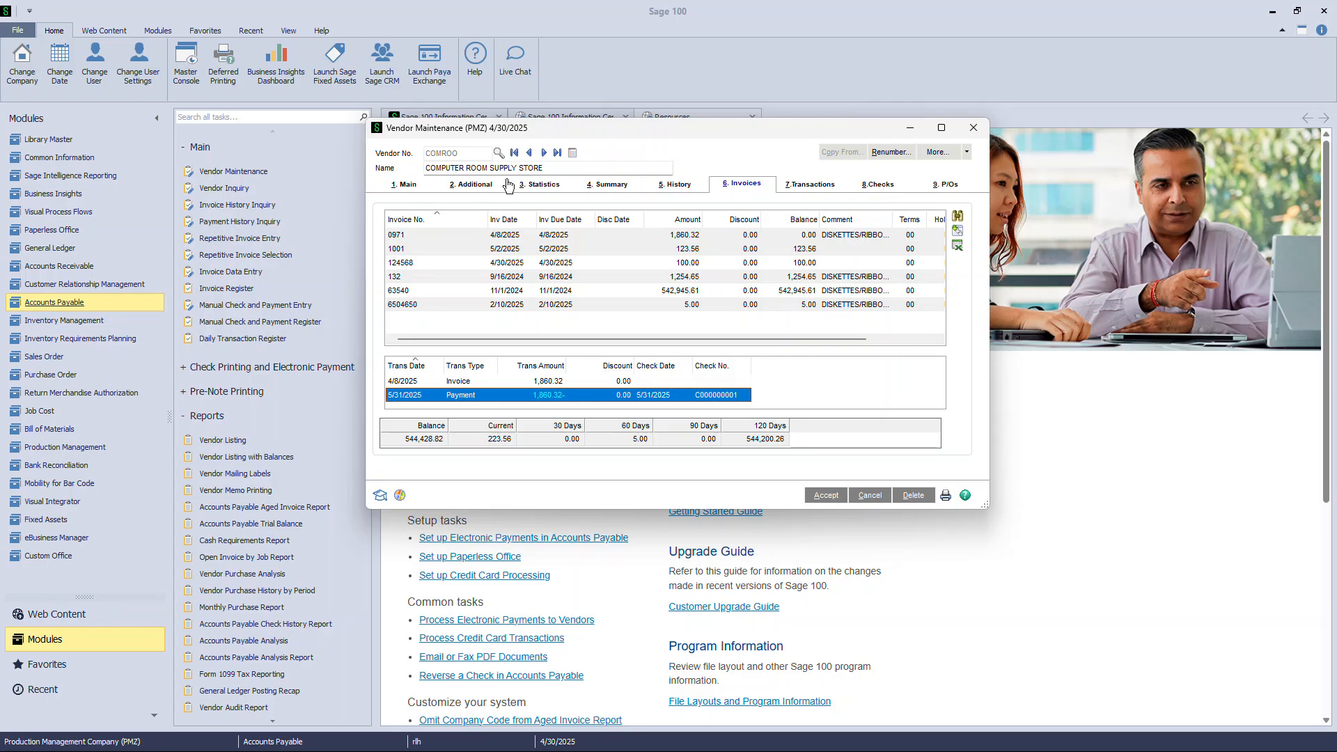
# Go to vendor COMSUP and view the transactions of invoice AC-002342 and its Credit Card Payment Transfer Details.
pyautogui.click(544, 153)
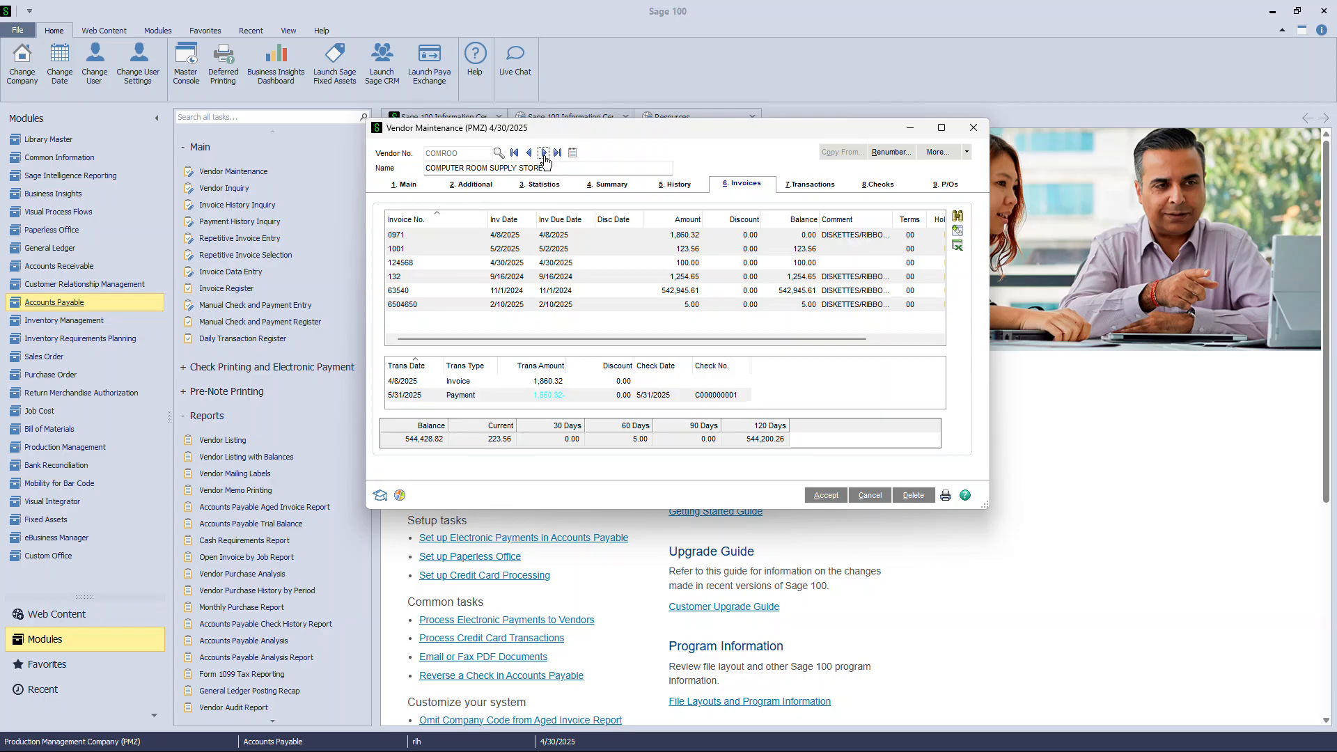
pyautogui.click(505, 236)
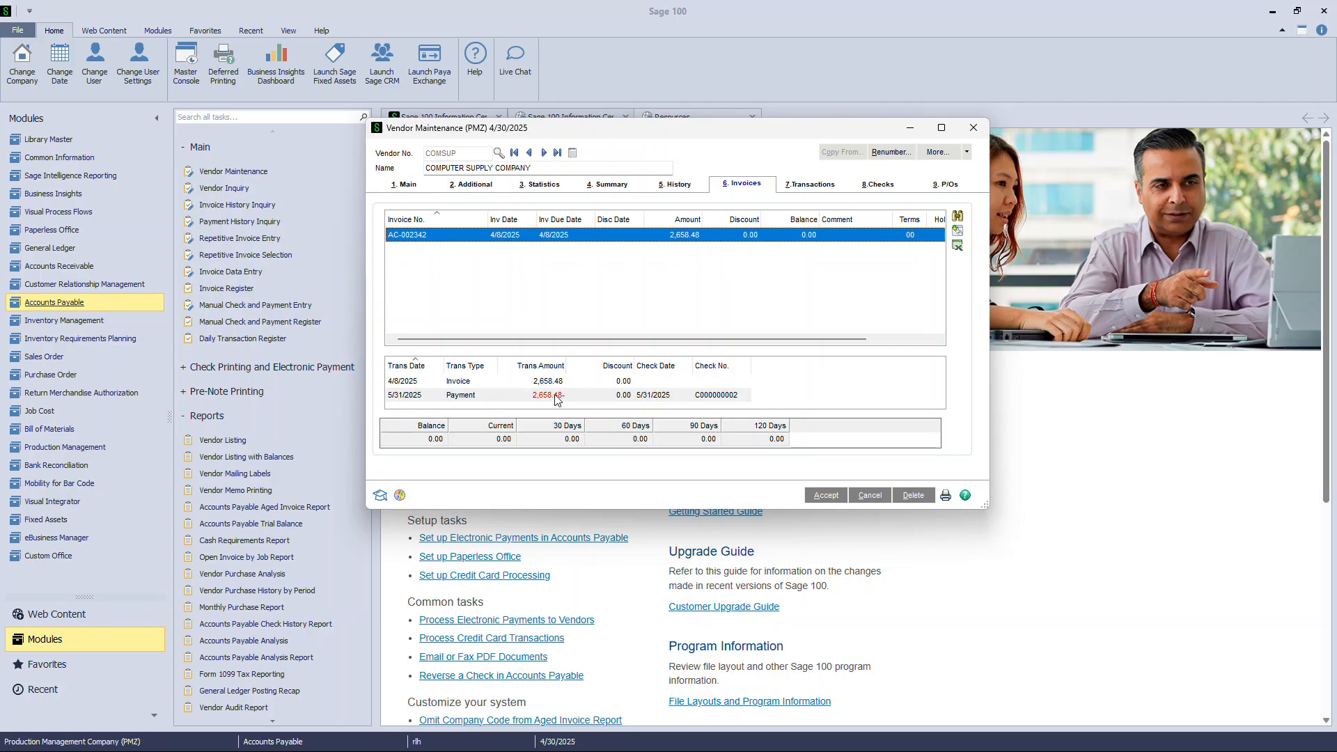
pyautogui.click(867, 192)
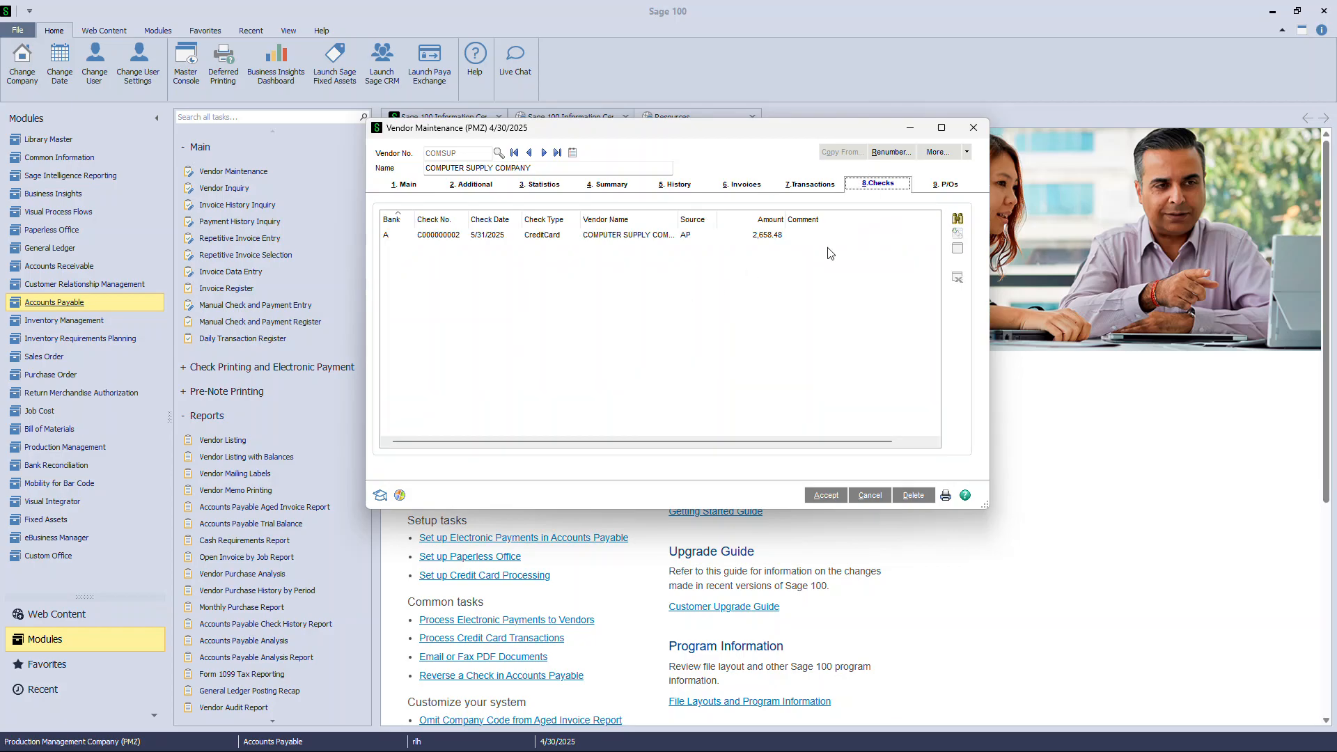
pyautogui.click(573, 238)
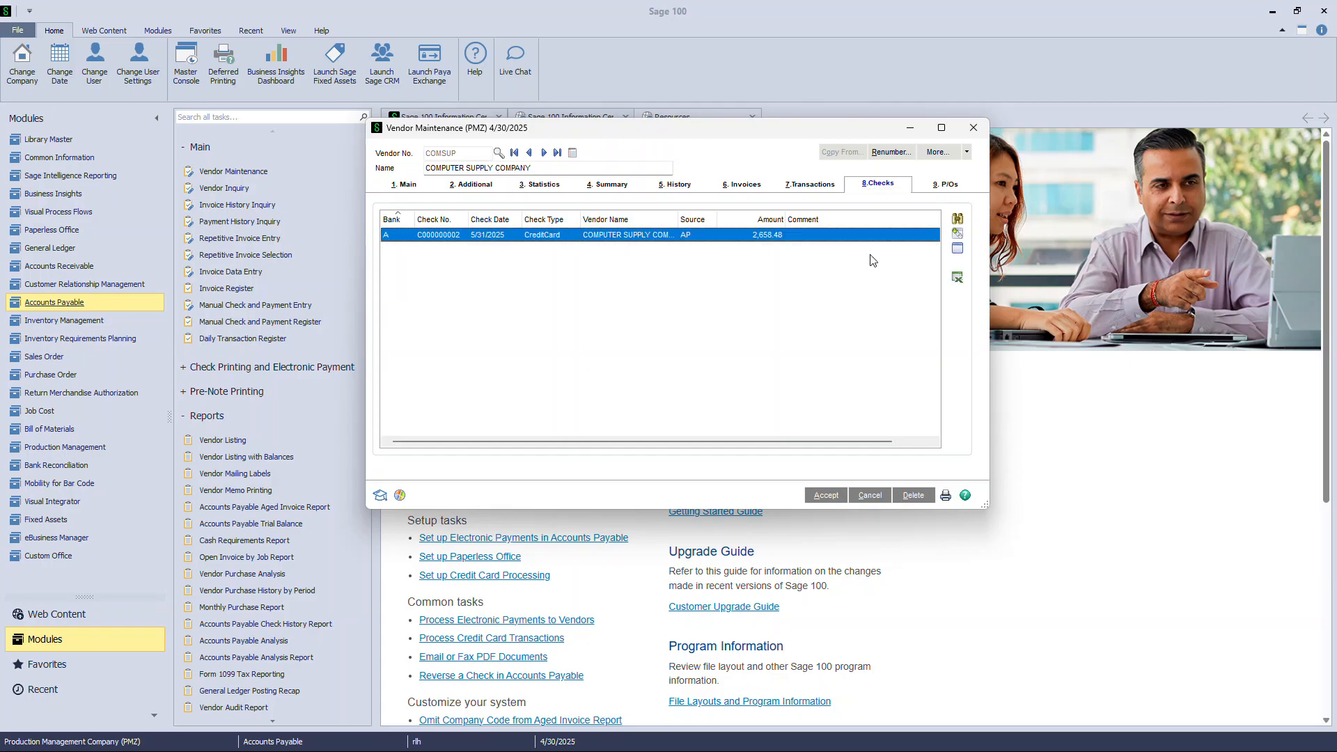
pyautogui.click(958, 249)
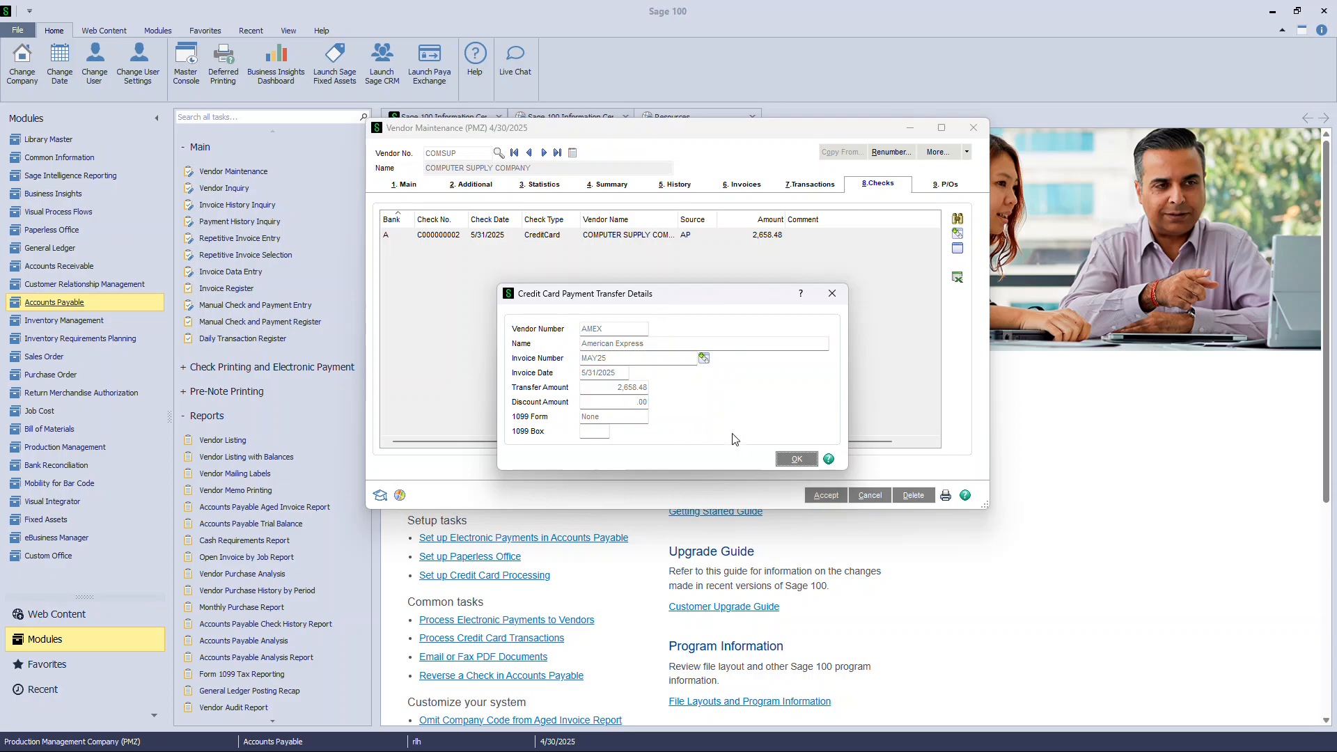
# Close COMSUP's credit card payment details and vendor record, and open vendor AMEX in Vendor Maintenance.
pyautogui.click(798, 464)
pyautogui.click(972, 128)
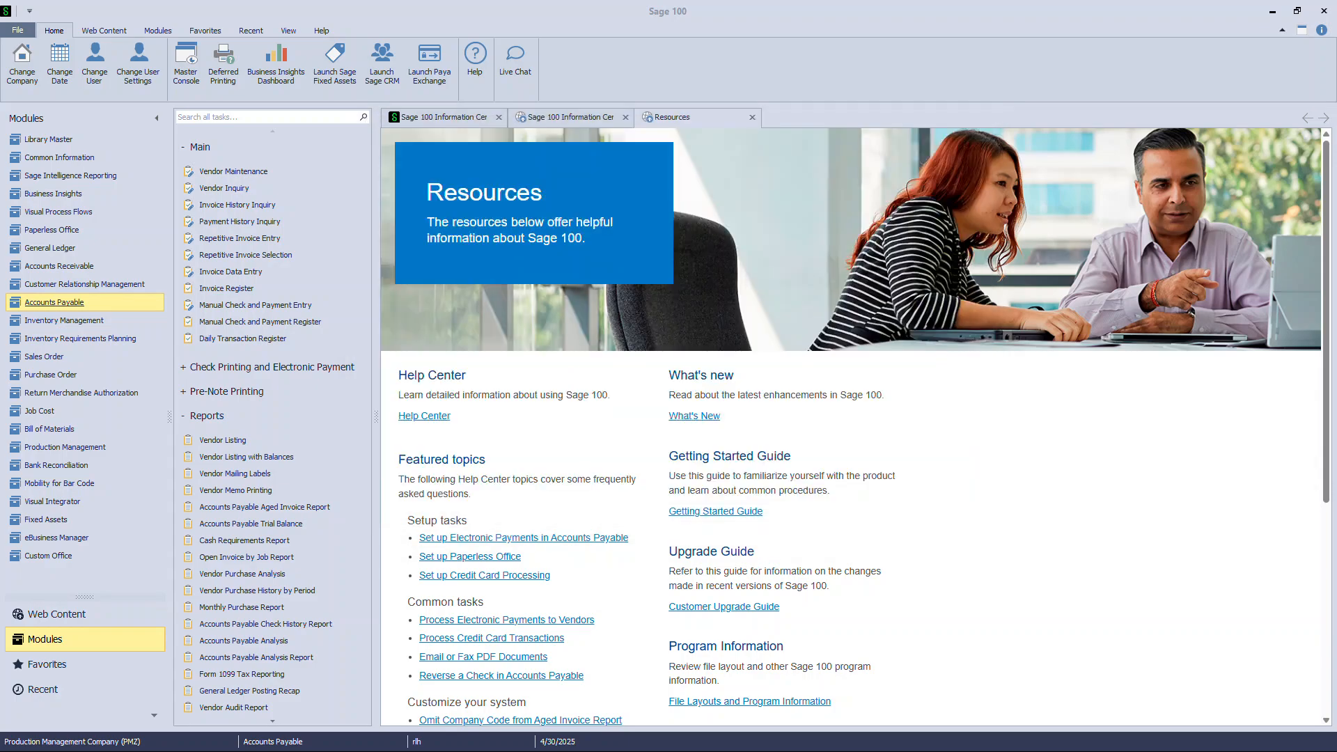
pyautogui.click(257, 174)
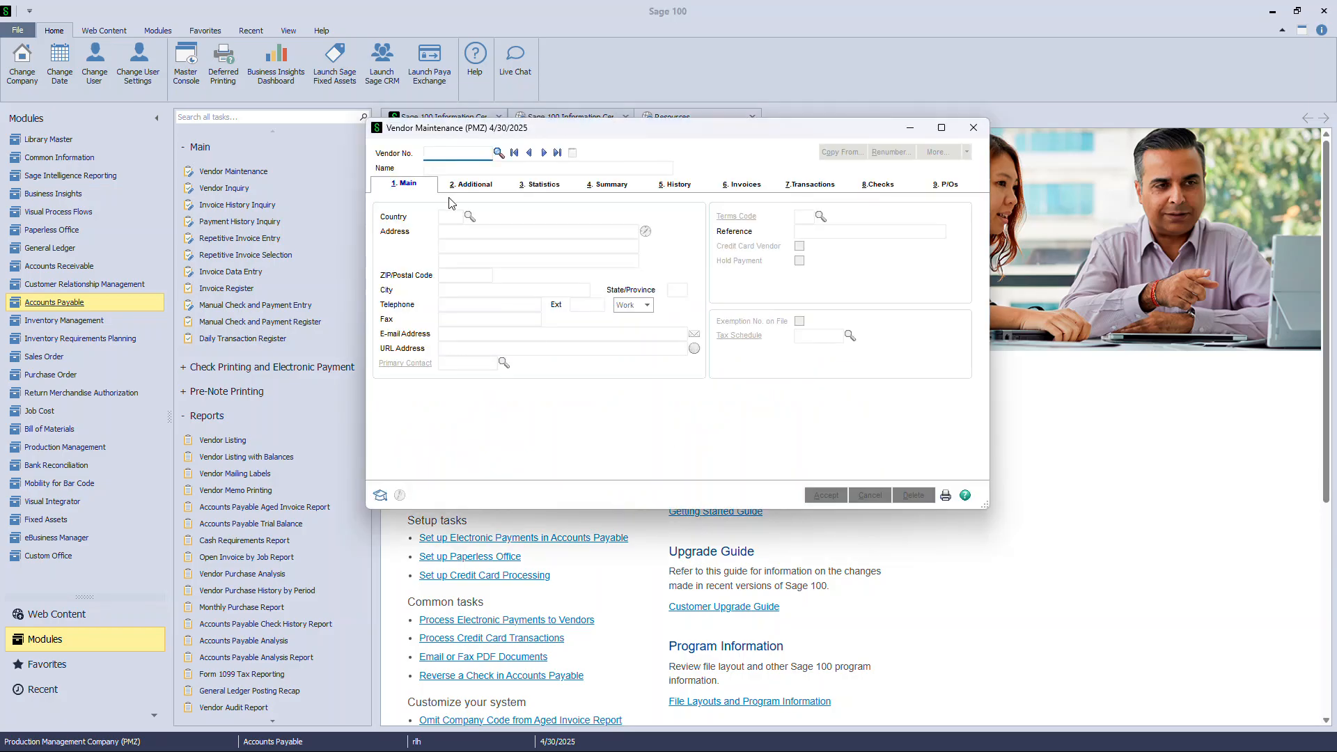
pyautogui.click(499, 153)
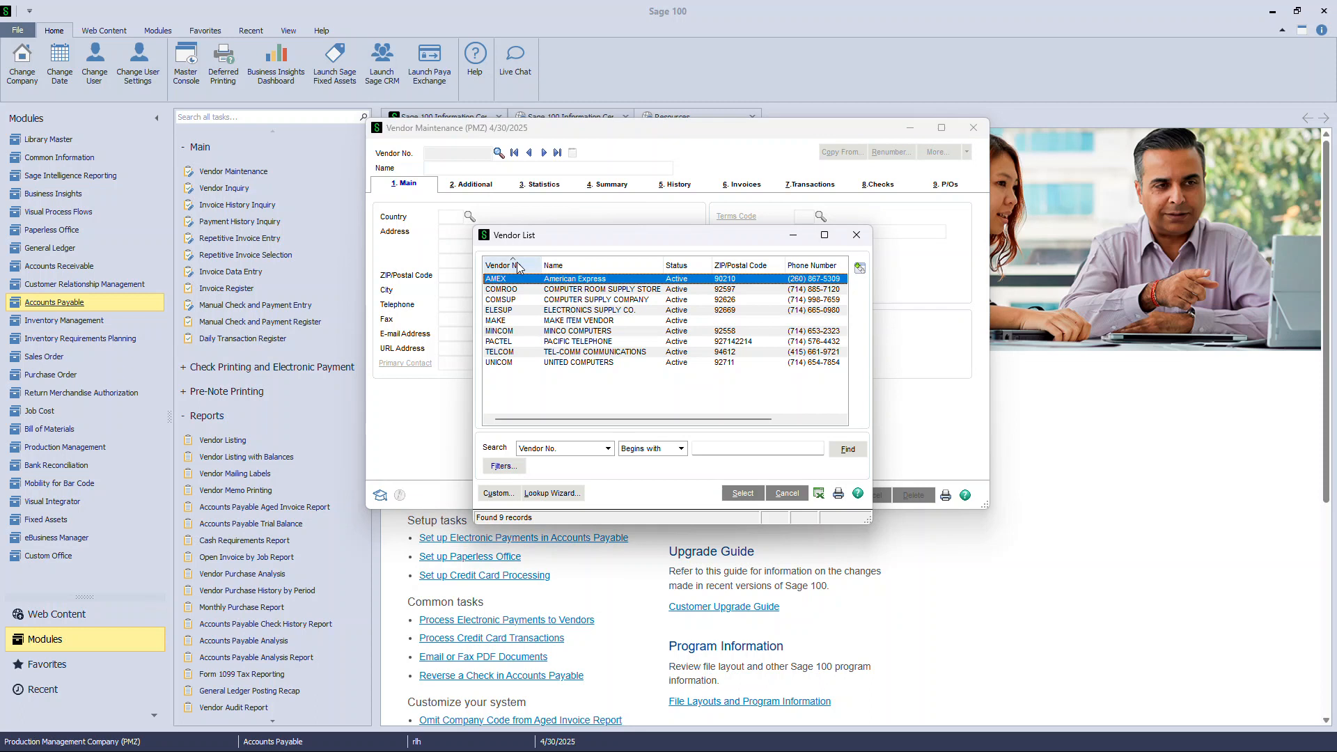
pyautogui.click(743, 493)
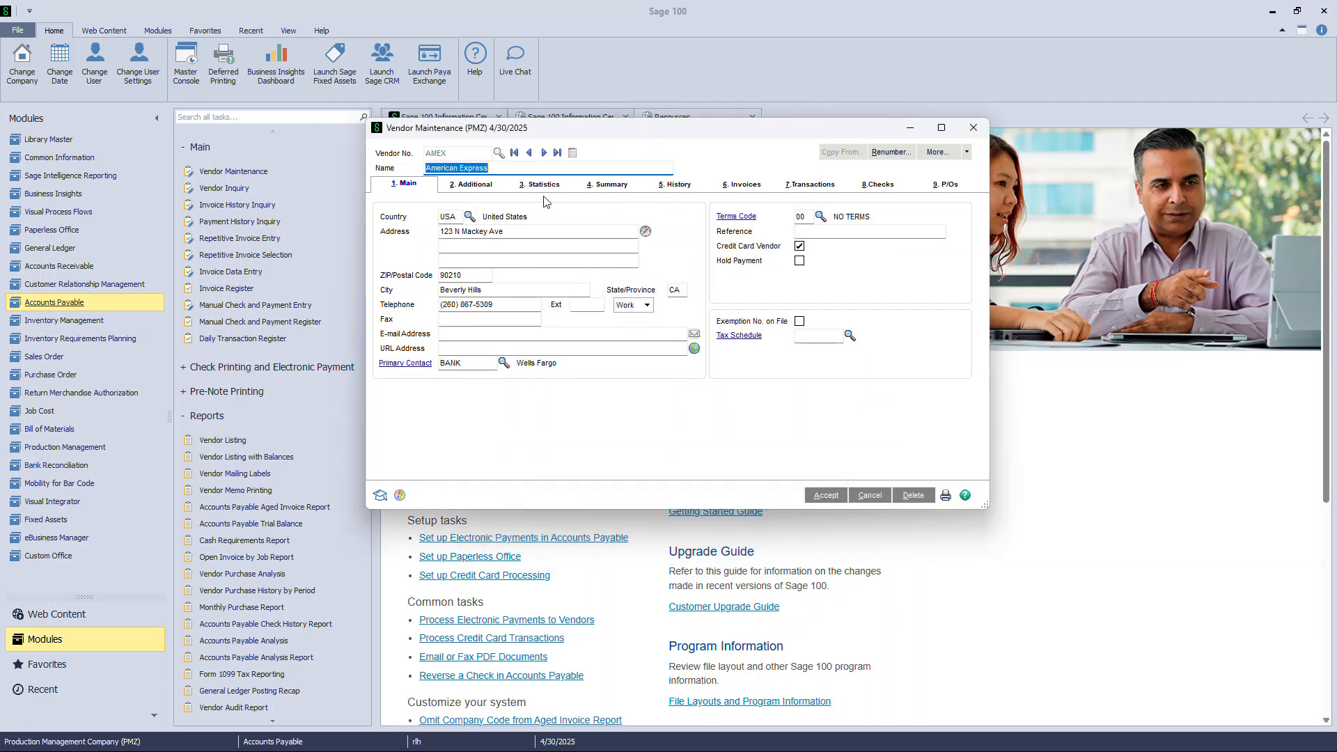
# View the transactions of AMEX's invoice MAY25, and close the vendor record.
pyautogui.click(752, 187)
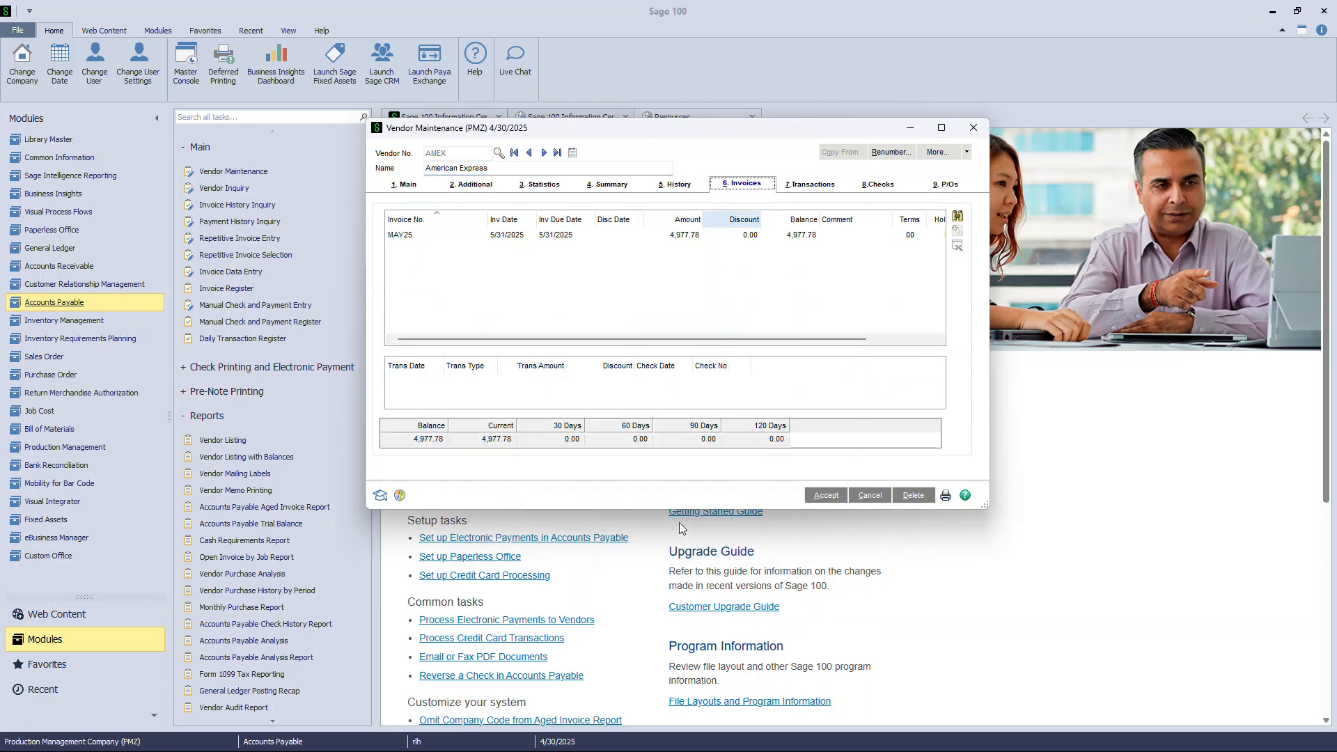
pyautogui.click(502, 237)
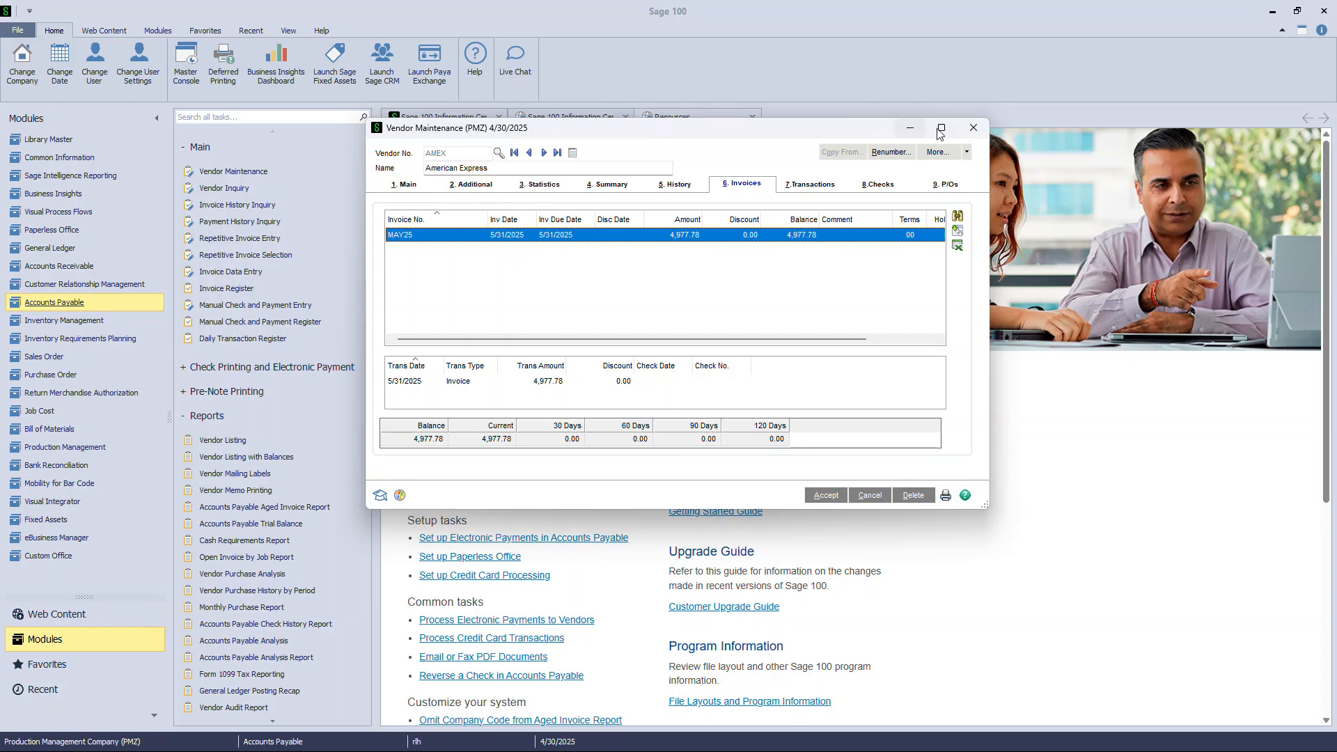
pyautogui.click(973, 129)
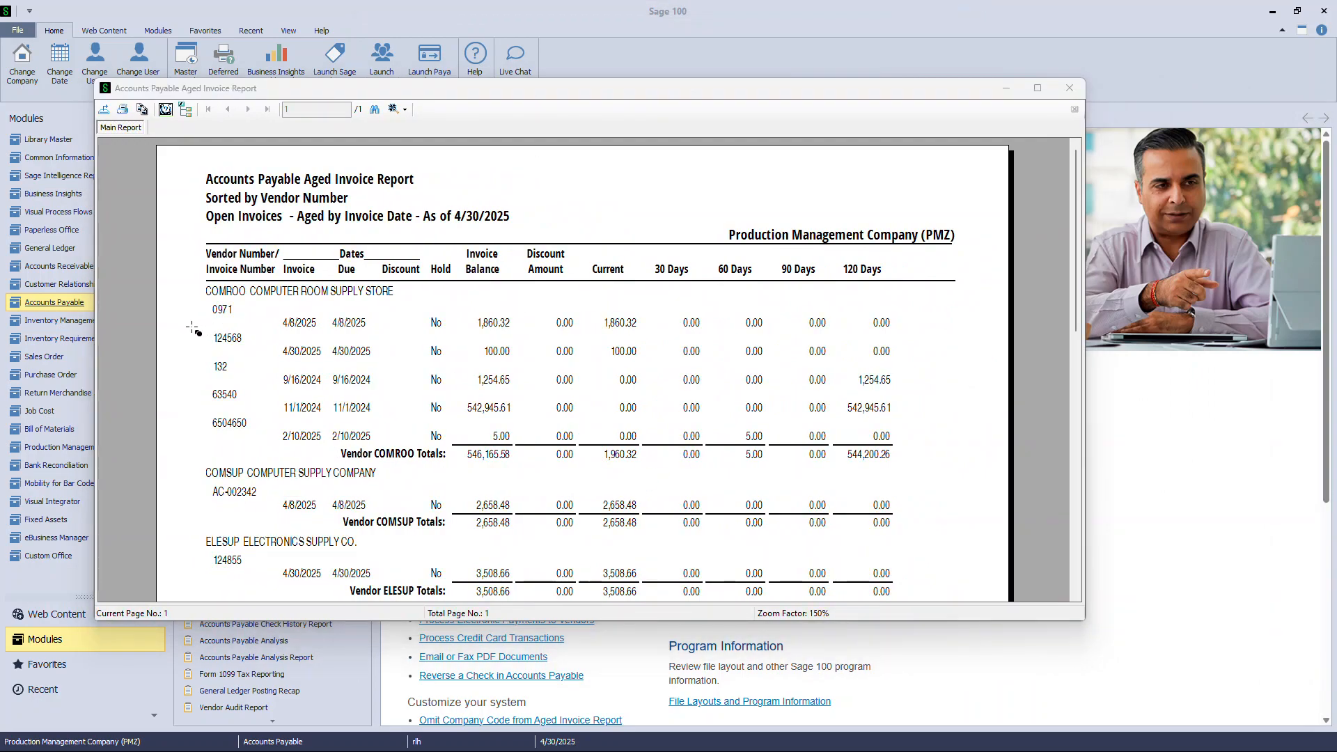
# Review the COMROO, COMSUP and remaining vendors' open invoices in the Aged Invoice Report as of 4/30/2025, and close it.
pyautogui.moveTo(195, 273)
pyautogui.mouseDown()
pyautogui.moveTo(209, 324)
pyautogui.moveTo(733, 298)
pyautogui.moveTo(863, 354)
pyautogui.moveTo(879, 333)
pyautogui.moveTo(919, 333)
pyautogui.mouseUp()
pyautogui.moveTo(198, 446)
pyautogui.mouseDown()
pyautogui.moveTo(209, 500)
pyautogui.moveTo(986, 547)
pyautogui.moveTo(953, 535)
pyautogui.mouseUp()
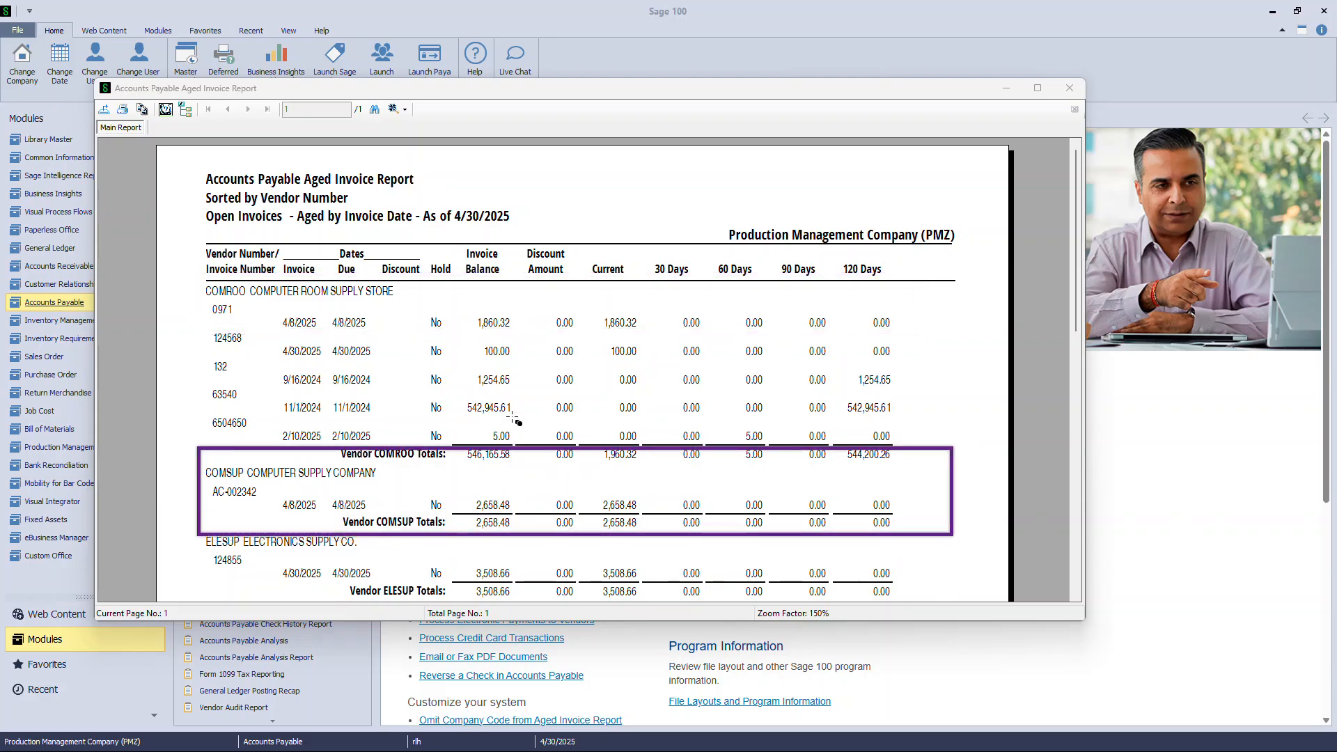
pyautogui.scroll(-10, 513, 423)
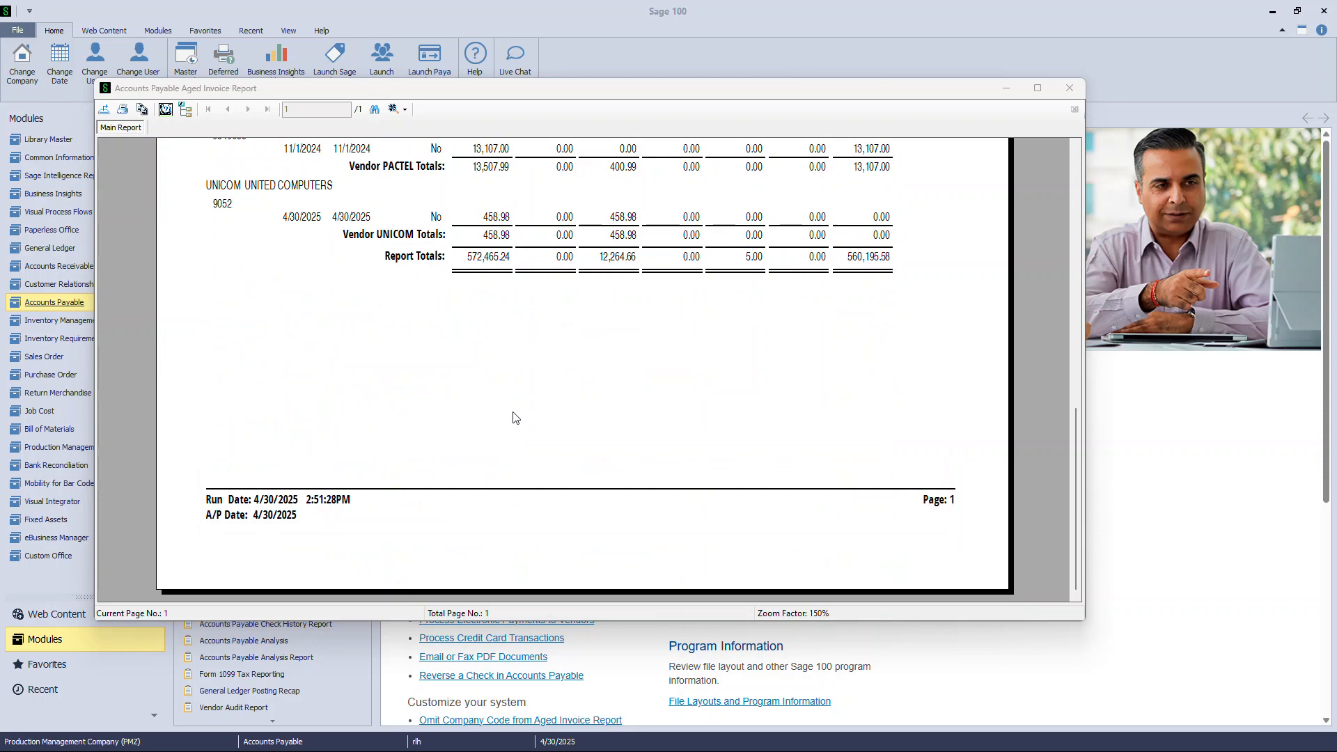
pyautogui.scroll(4, 515, 418)
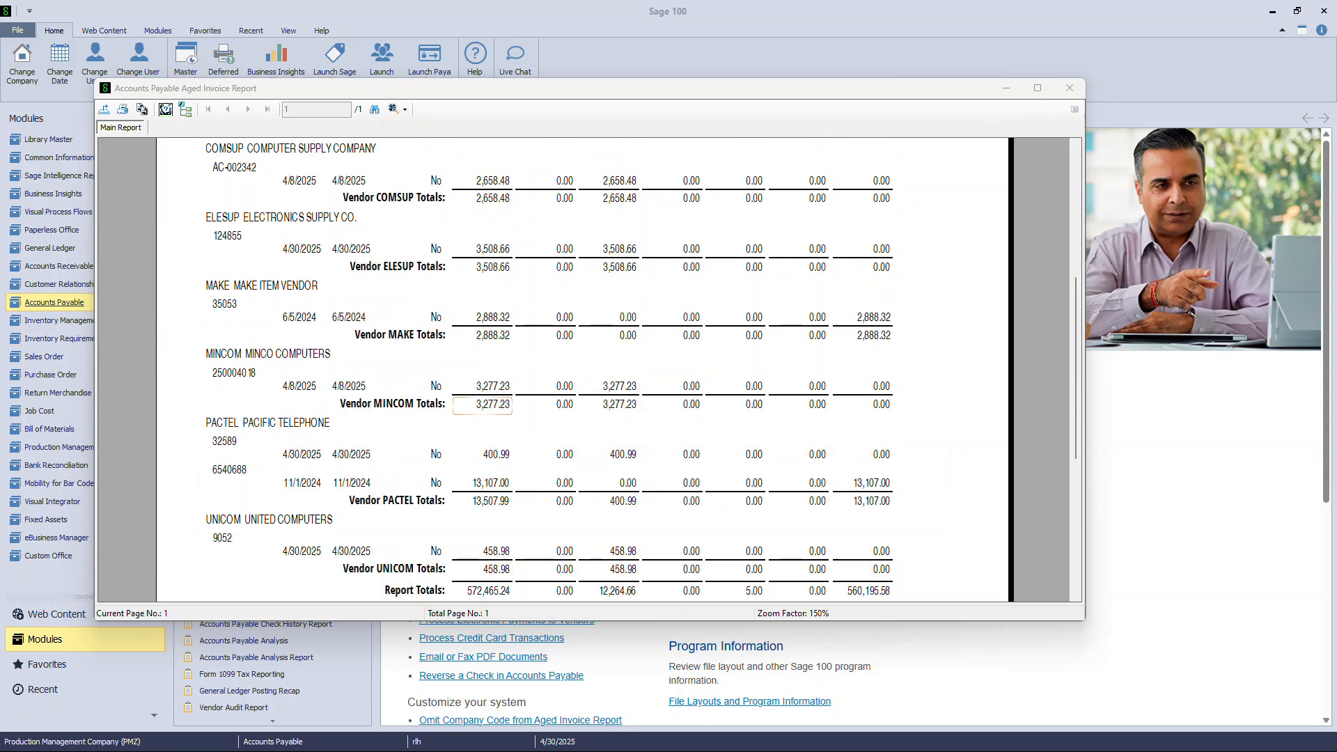
pyautogui.click(1070, 88)
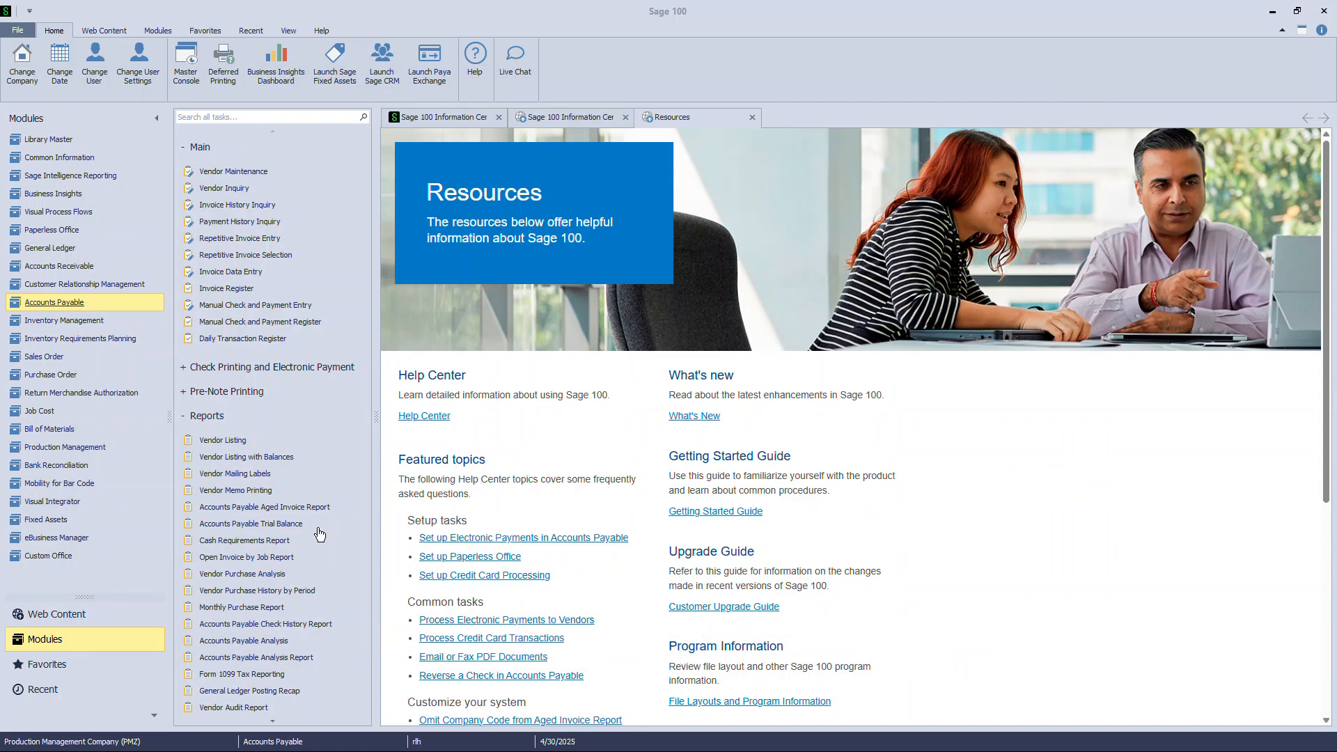
# Preview the Accounts Payable Aged Invoice Report as of 5/31/2025 and examine the AMEX and COMROO open invoices.
pyautogui.click(288, 508)
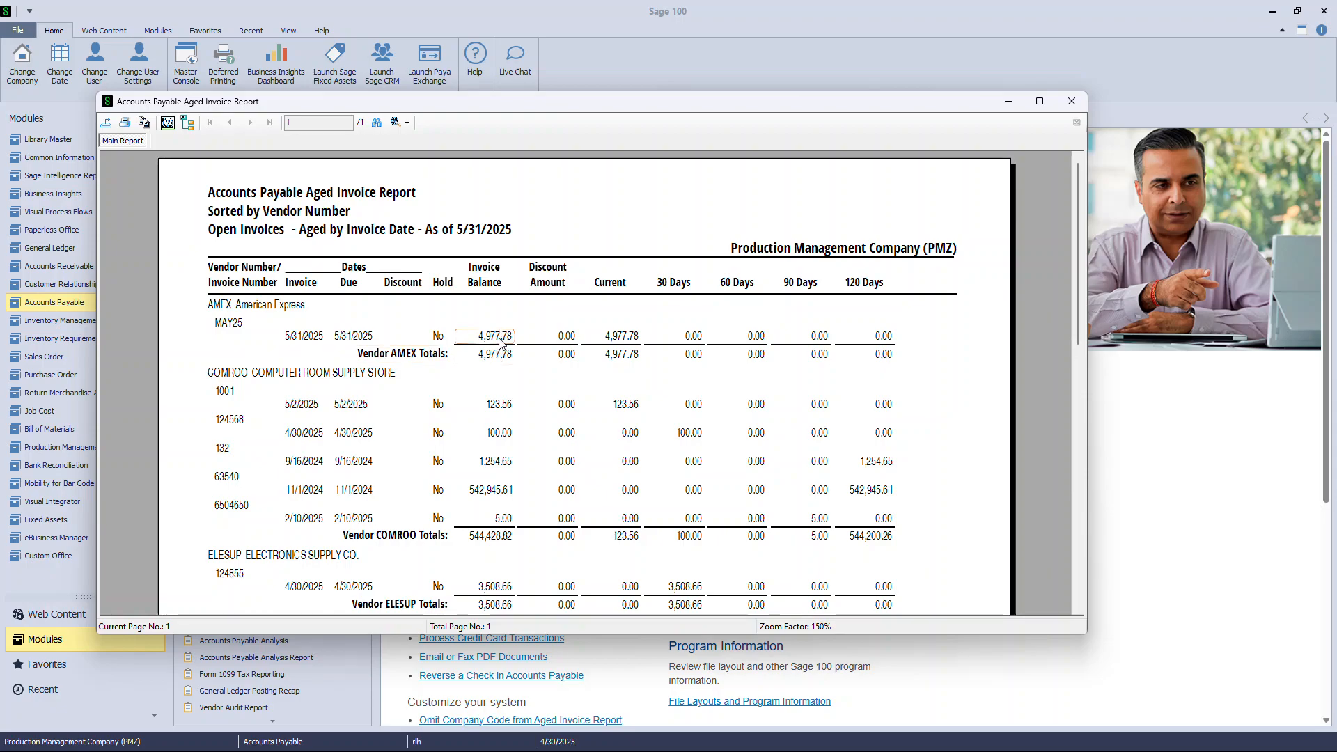
pyautogui.click(1279, 535)
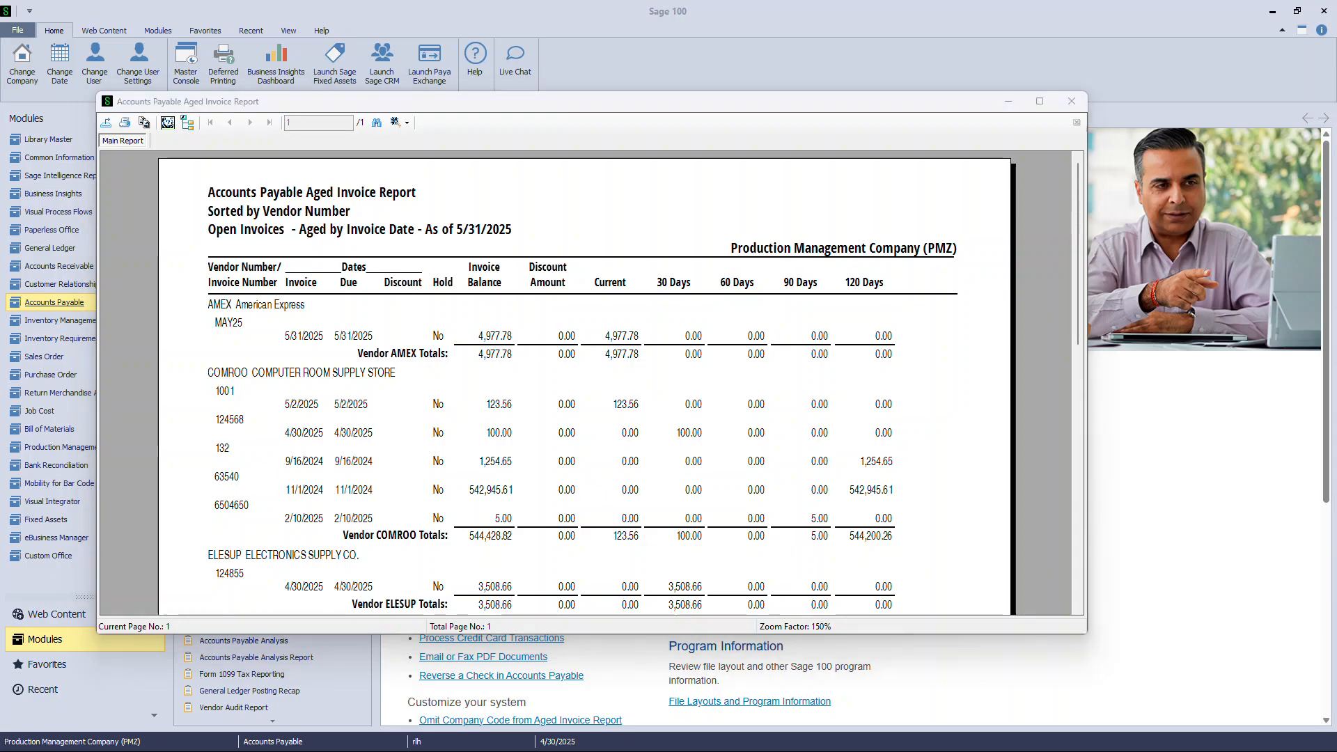